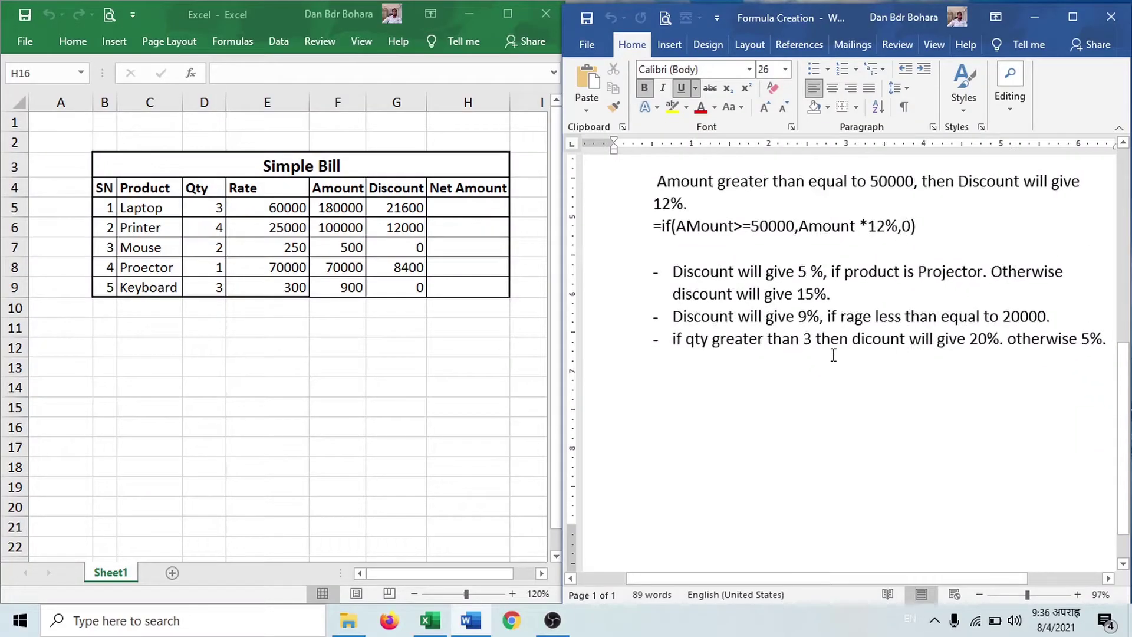
Review the written discount conditions and solved IF formulas in the Formula Creation document
{"action": "scroll", "coordinate": [833, 354], "scroll_direction": "up", "scroll_amount": 5}
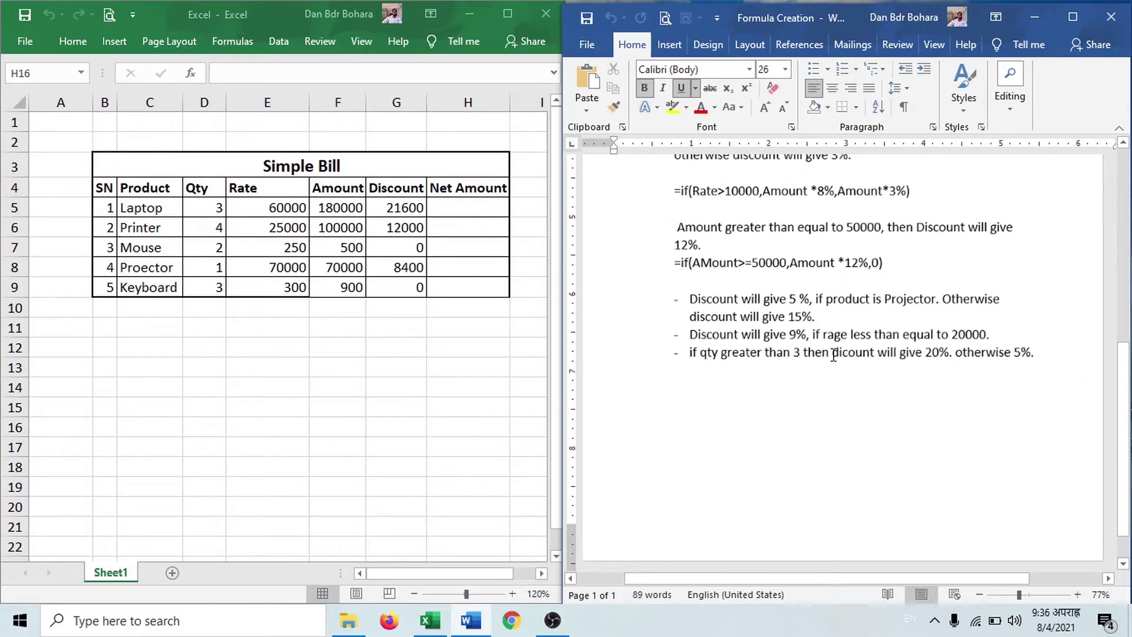
{"action": "scroll", "coordinate": [834, 356], "scroll_direction": "up", "scroll_amount": 2}
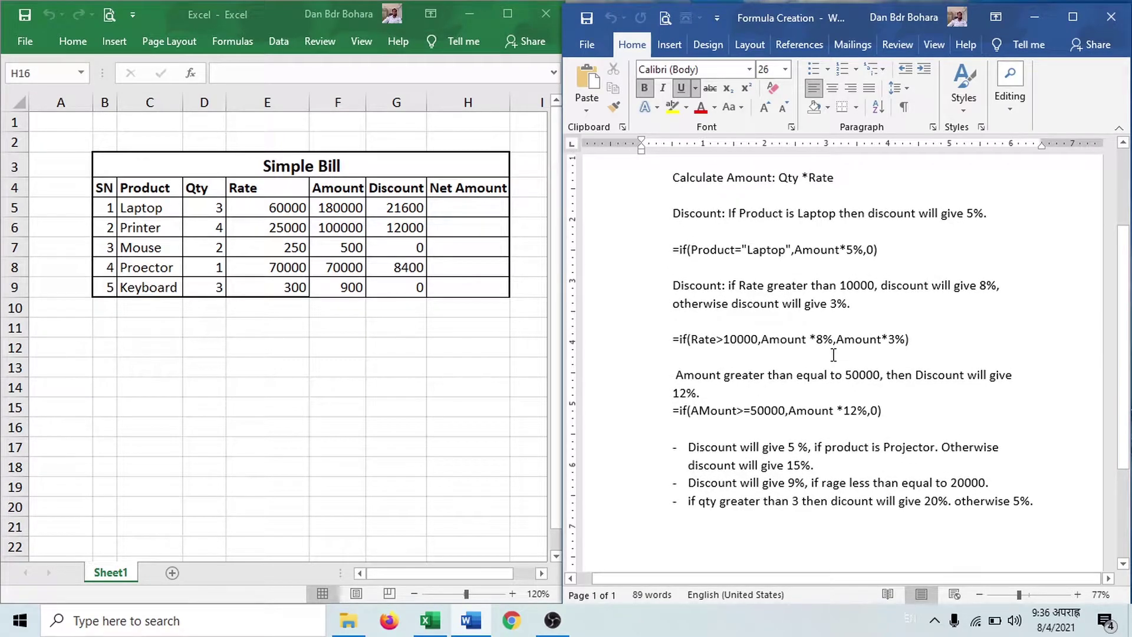
{"action": "scroll", "coordinate": [833, 353], "scroll_direction": "up", "scroll_amount": 3}
{"action": "left_click", "coordinate": [840, 407]}
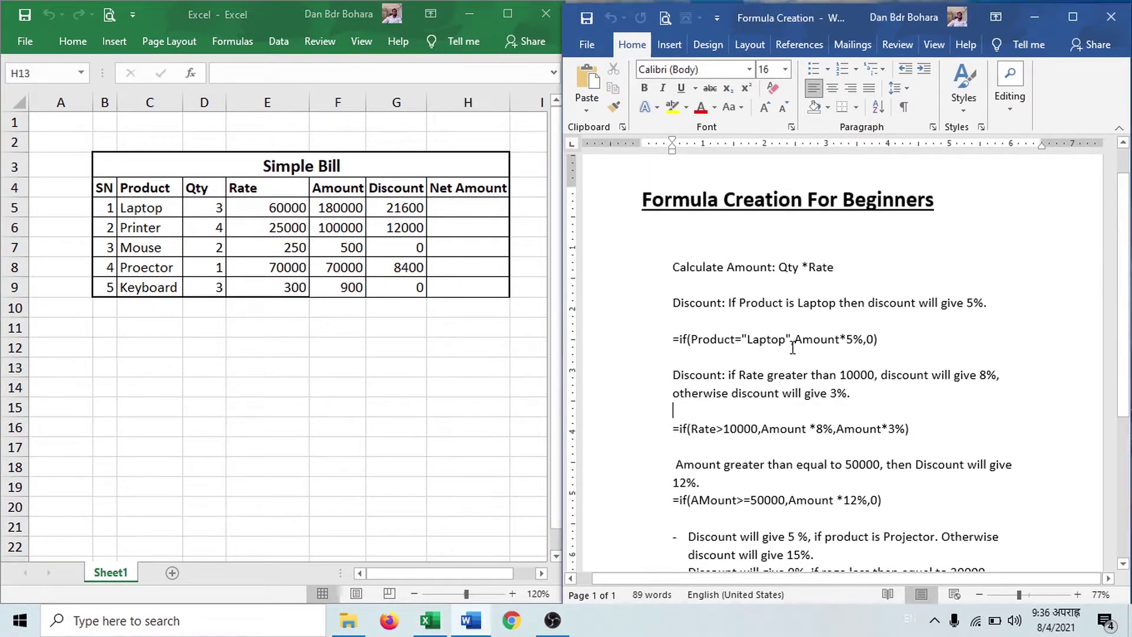
{"action": "scroll", "coordinate": [793, 348], "scroll_direction": "down", "scroll_amount": 1}
{"action": "scroll", "coordinate": [792, 350], "scroll_direction": "up", "scroll_amount": 1, "text": "ctrl"}
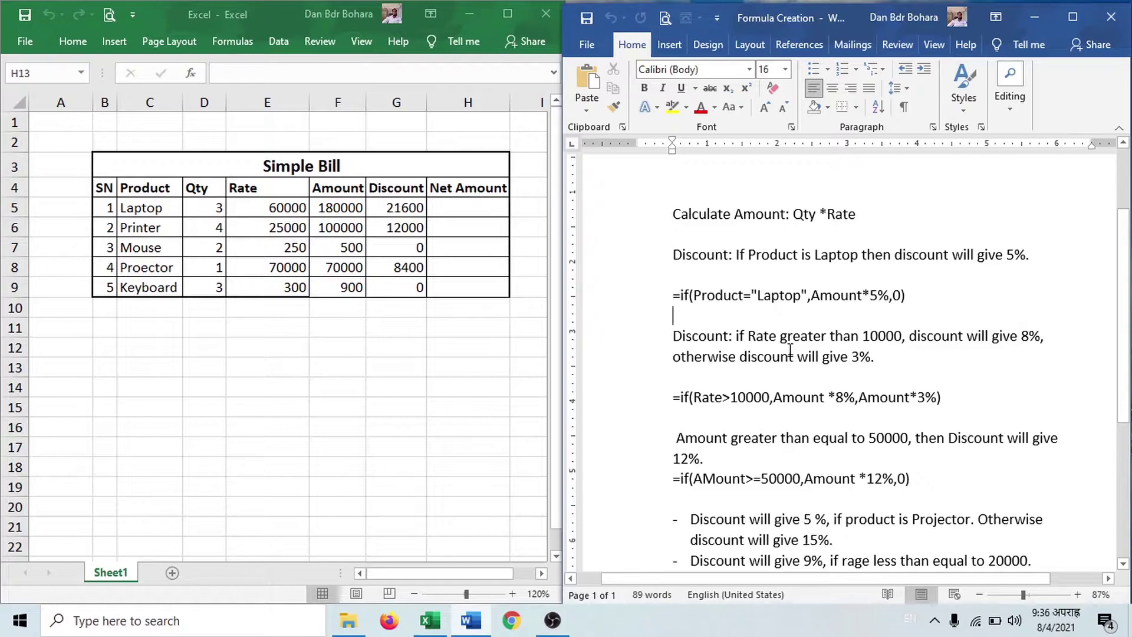
{"action": "scroll", "coordinate": [790, 352], "scroll_direction": "down", "scroll_amount": 1}
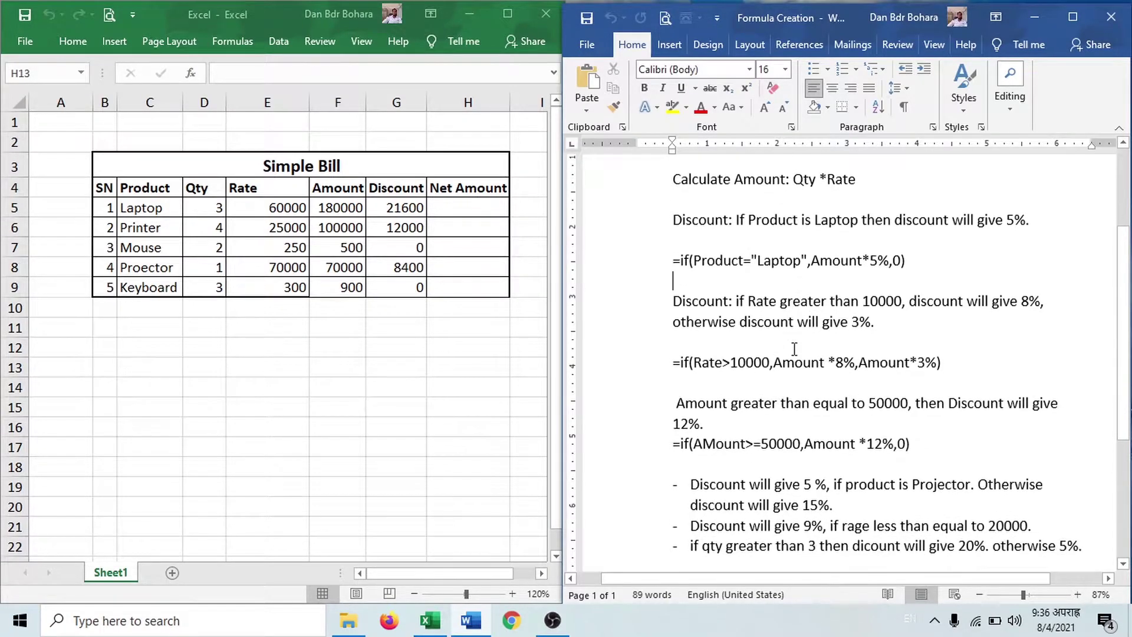
{"action": "scroll", "coordinate": [796, 339], "scroll_direction": "up", "scroll_amount": 3}
{"action": "scroll", "coordinate": [794, 342], "scroll_direction": "down", "scroll_amount": 3}
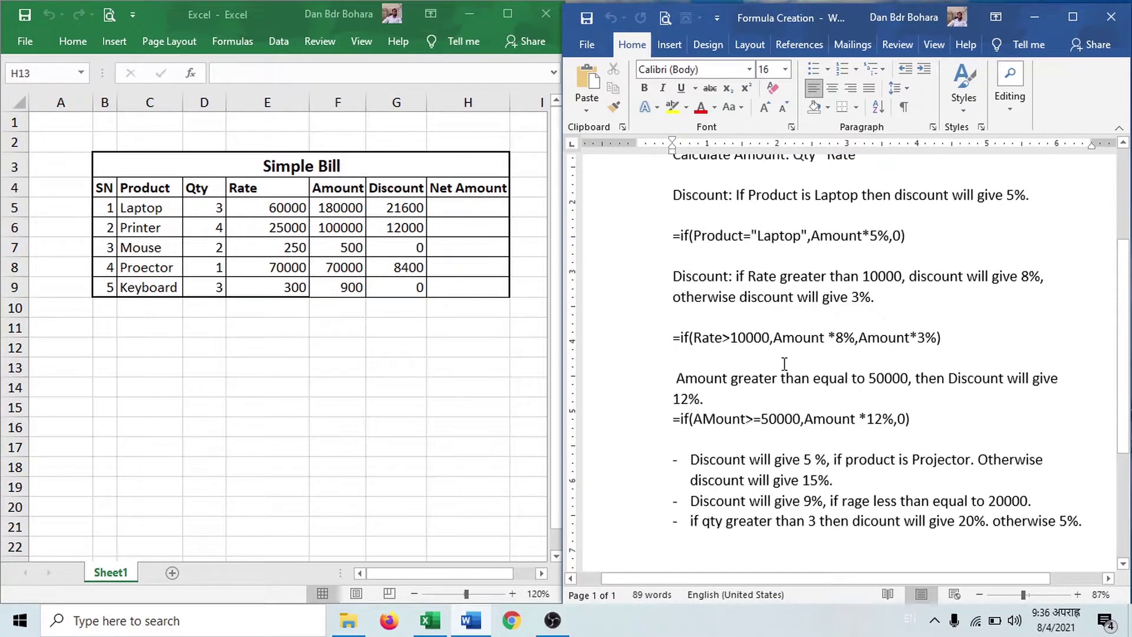
{"action": "scroll", "coordinate": [885, 354], "scroll_direction": "down", "scroll_amount": 2}
{"action": "scroll", "coordinate": [950, 362], "scroll_direction": "up", "scroll_amount": 2}
Delete the solved discount examples and the "Calculate Amount: Qty *Rate" line, keeping only the three bulleted discount conditions
{"action": "left_click_drag", "start_coordinate": [950, 362], "coordinate": [671, 283]}
{"action": "key", "text": "Delete"}
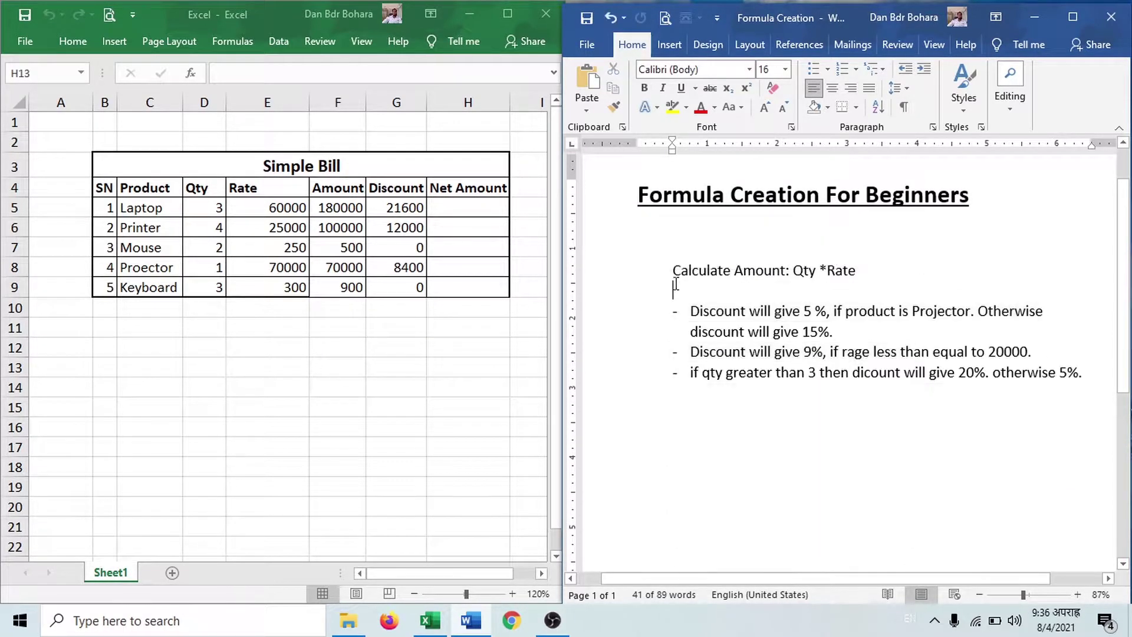
{"action": "left_click_drag", "start_coordinate": [880, 271], "coordinate": [601, 237]}
{"action": "key", "text": "Delete"}
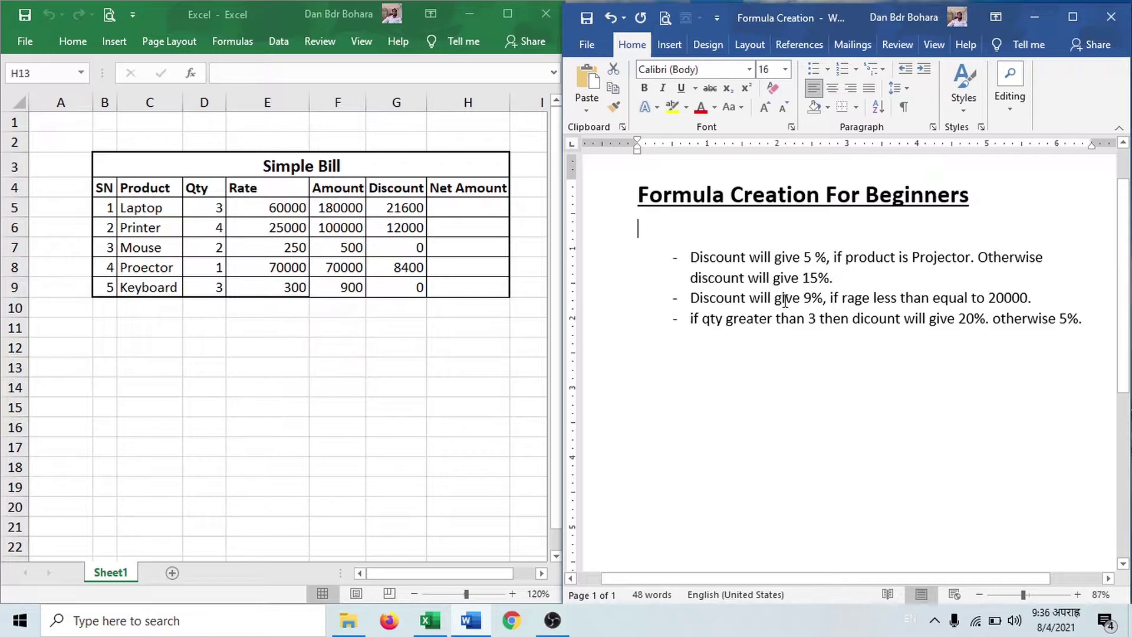
{"action": "left_click", "coordinate": [766, 376]}
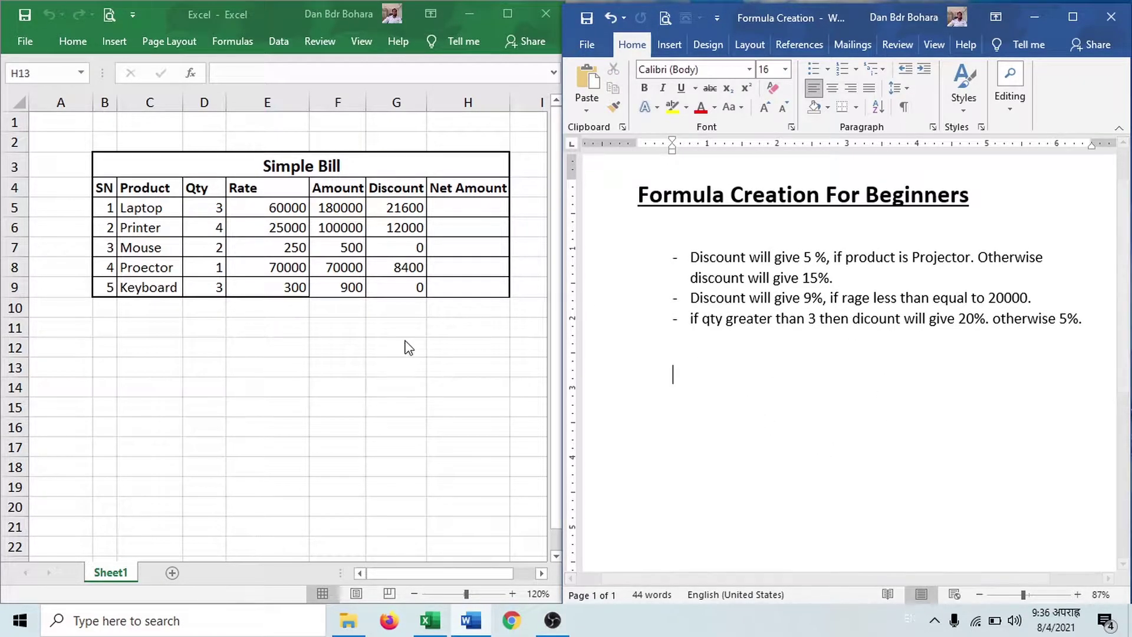
In the Excel Simple Bill sheet, clear all Discount values in G5:G9
{"action": "left_click", "coordinate": [468, 367]}
{"action": "left_click_drag", "start_coordinate": [399, 216], "coordinate": [411, 288]}
{"action": "key", "text": "BackSpace"}
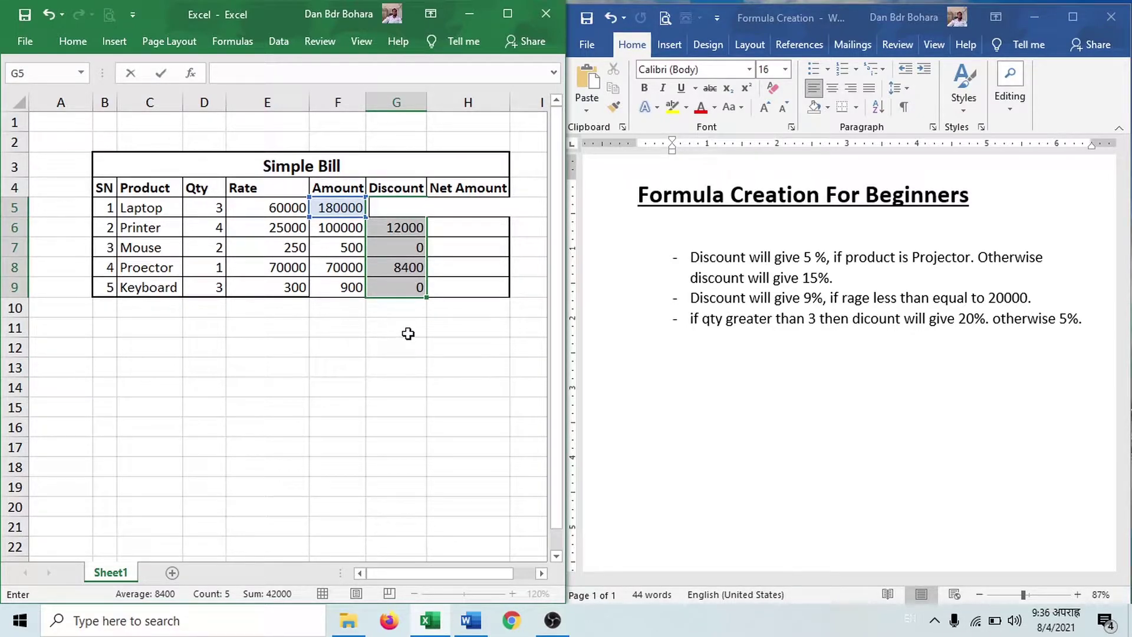
{"action": "key", "text": "ctrl+Return"}
{"action": "left_click", "coordinate": [396, 407]}
In the Word document, add empty unbulleted lines below the Projector discount condition
{"action": "left_click", "coordinate": [781, 406]}
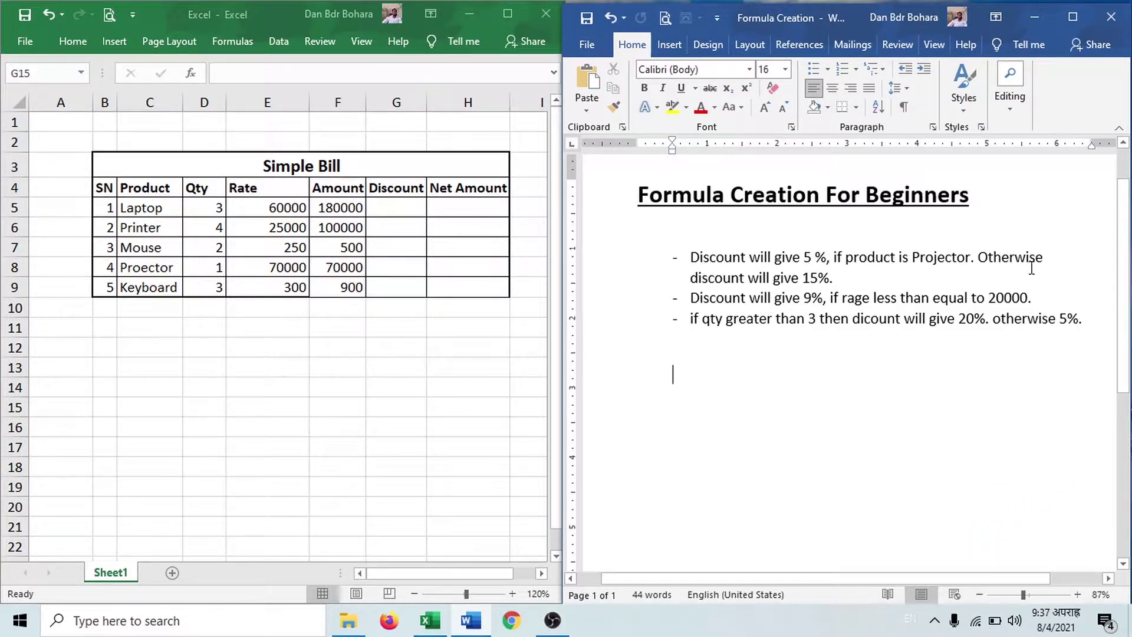
{"action": "left_click", "coordinate": [847, 285]}
{"action": "key", "text": "Return"}
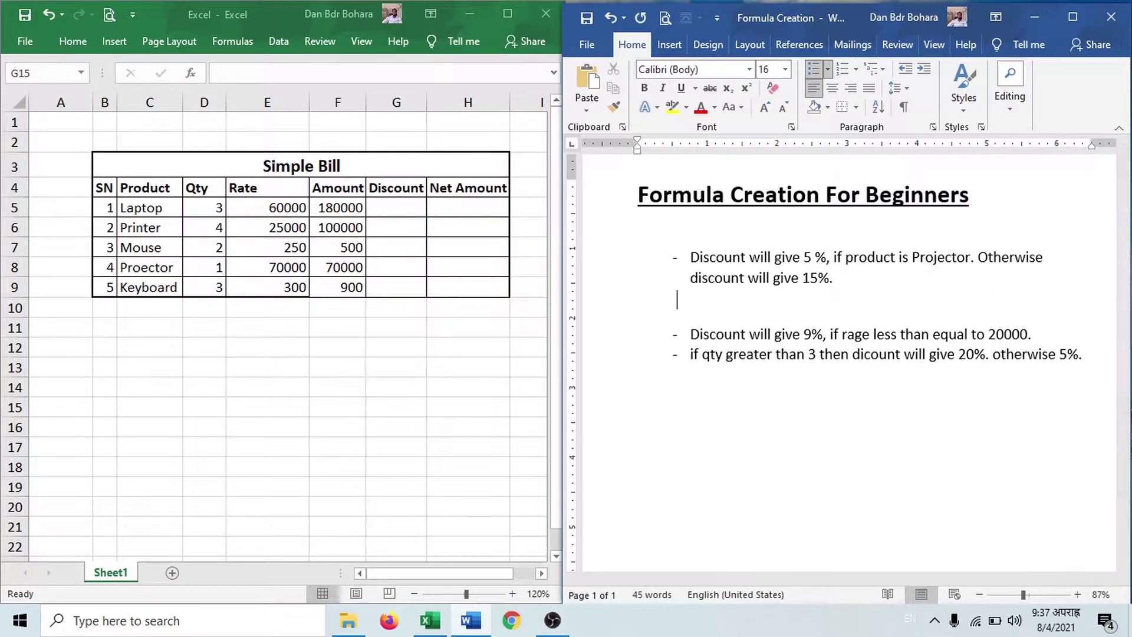
{"action": "key", "text": "Return"}
{"action": "key", "text": "Return"}
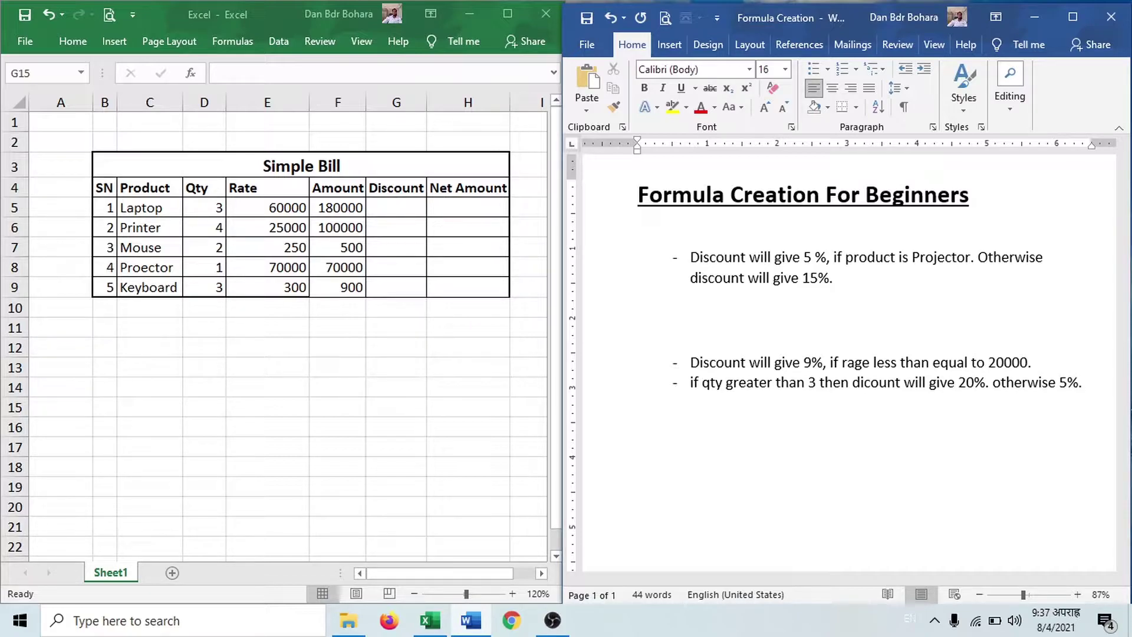
Write =if(Product="Projector",Amount*5%,Amount *15%) below the Projector condition, followed by an empty line
{"action": "type", "text": "=if("}
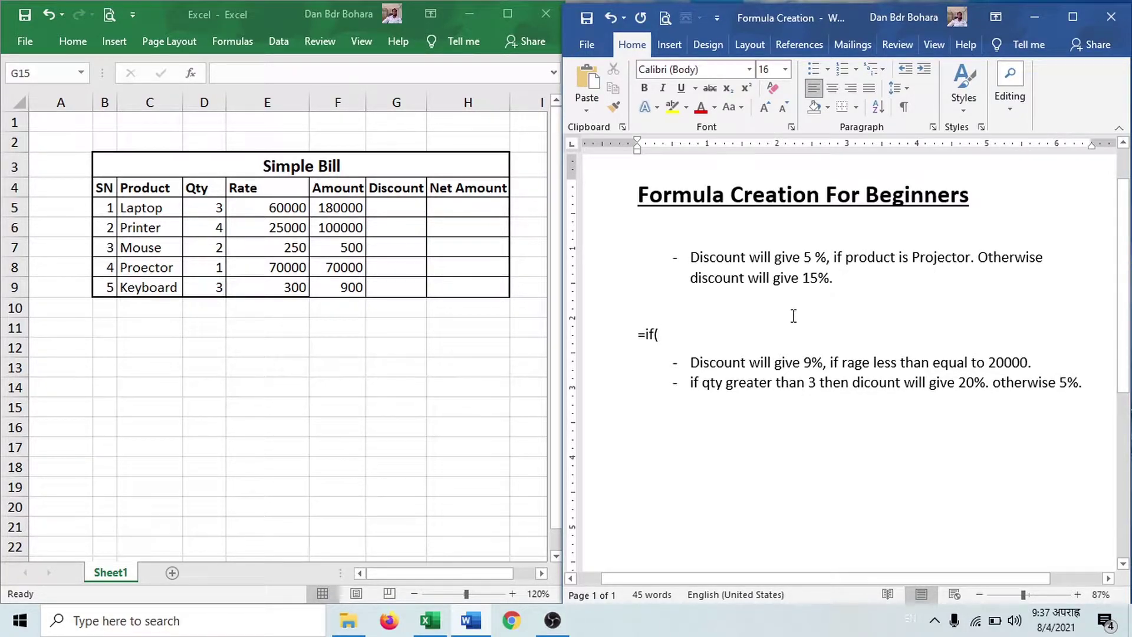
{"action": "type", "text": "Product="}
{"action": "key", "text": "Return"}
{"action": "key", "text": "BackSpace"}
{"action": "type", "text": "\"Projector"}
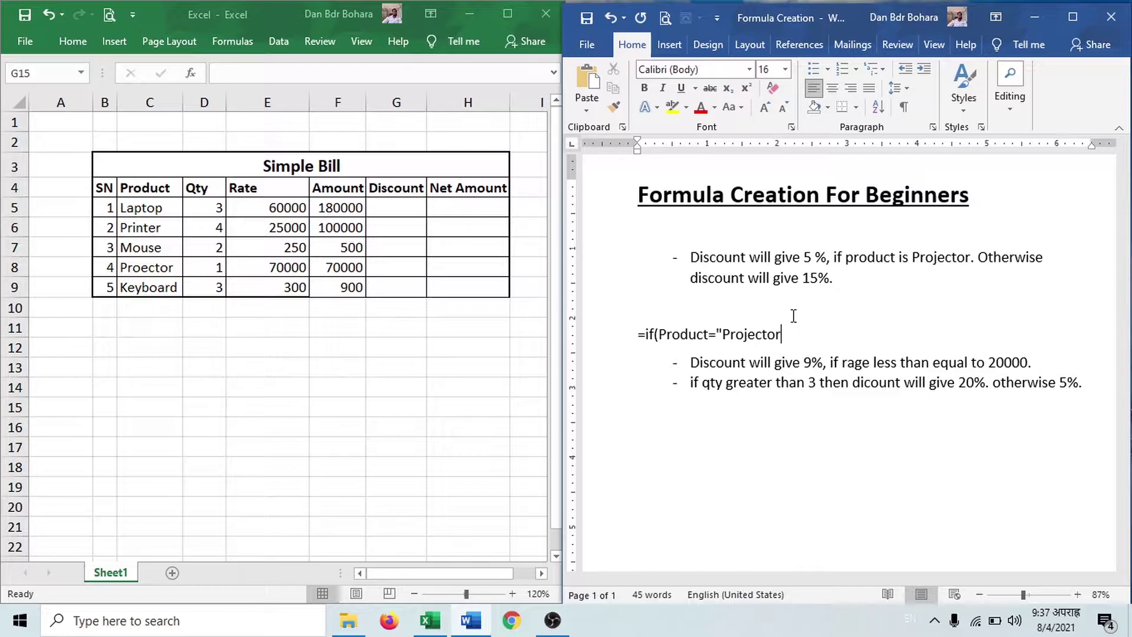
{"action": "type", "text": "\","}
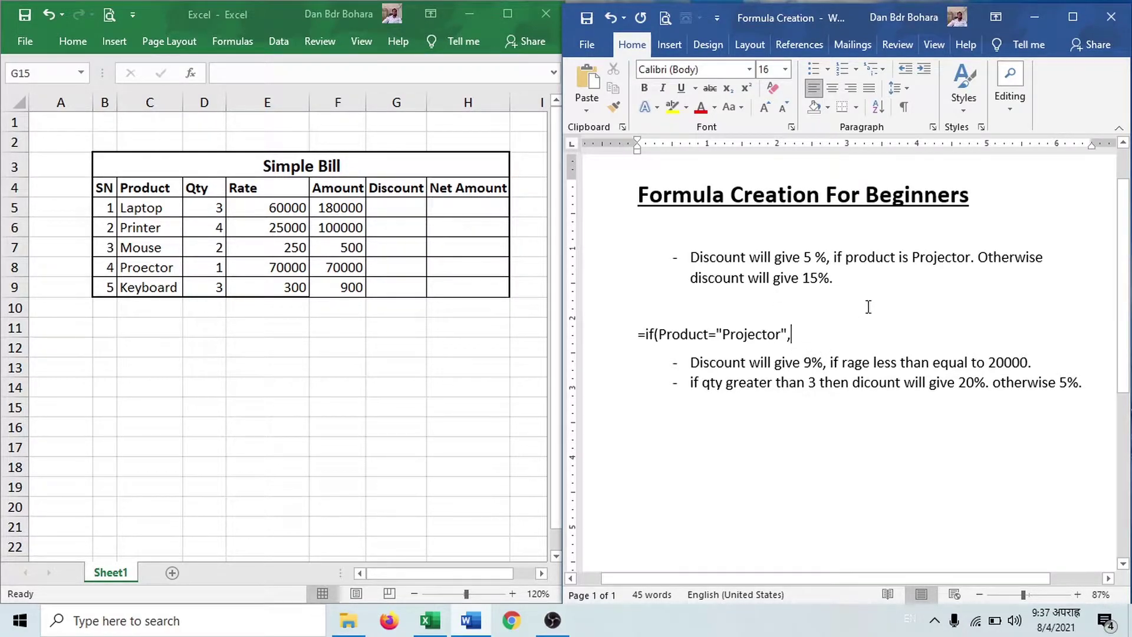
{"action": "type", "text": "Amount"}
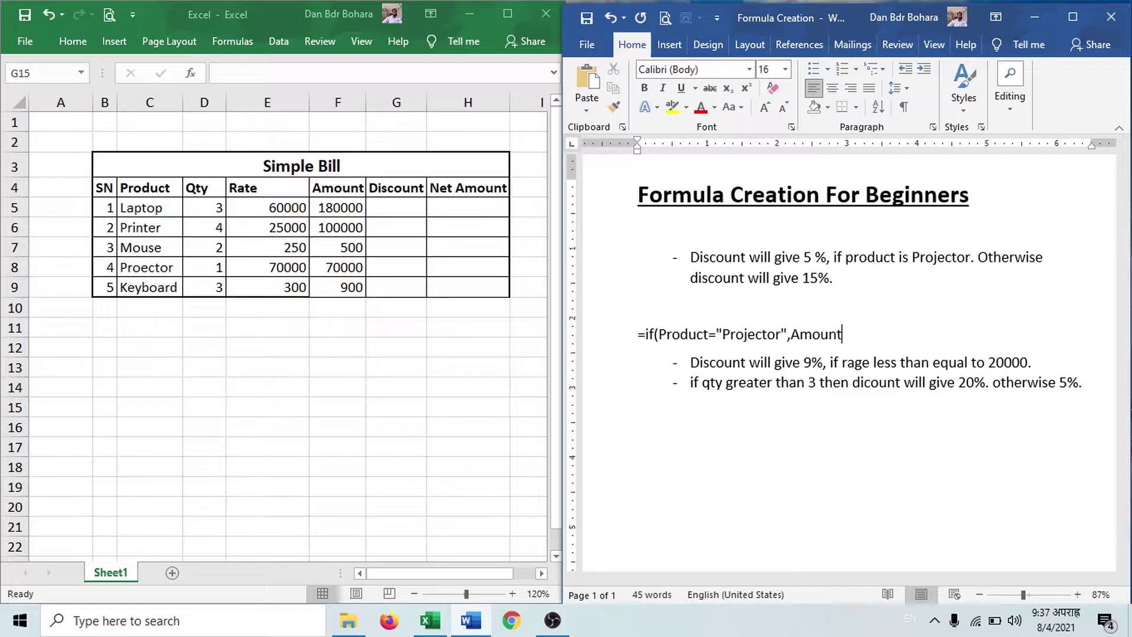
{"action": "type", "text": "*5%,Amount *15%)"}
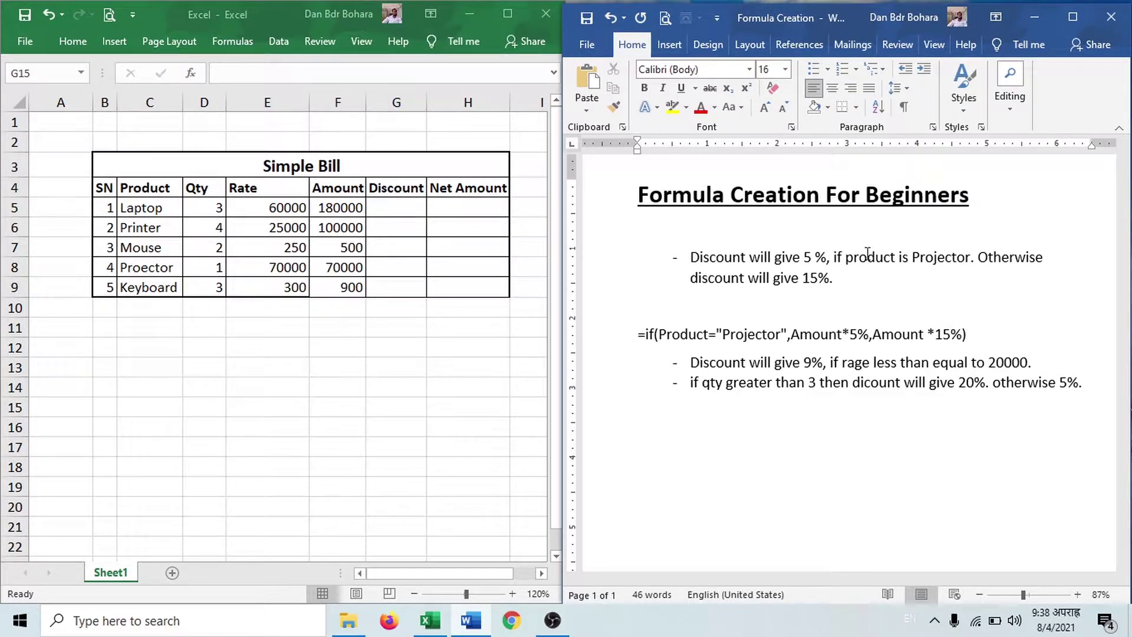
{"action": "key", "text": "Return"}
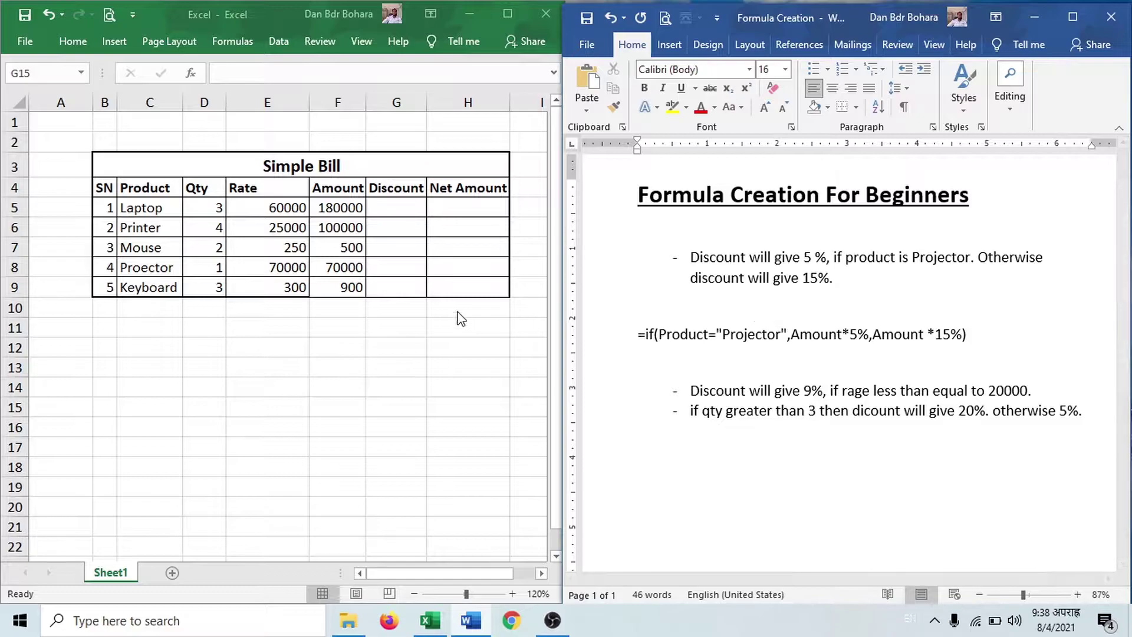
Add an empty unbulleted line below the 9% discount condition and correct "rage" to "rate" in it
{"action": "left_click", "coordinate": [1060, 394]}
{"action": "key", "text": "Return"}
{"action": "key", "text": "Return"}
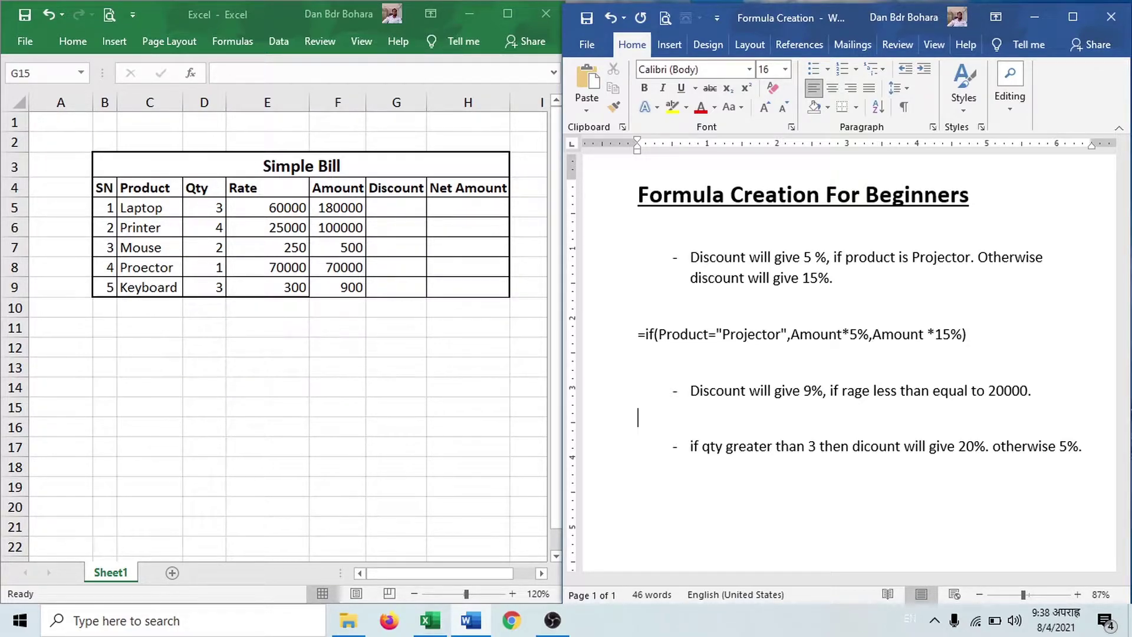
{"action": "left_click", "coordinate": [862, 391]}
{"action": "key", "text": "BackSpace"}
{"action": "type", "text": "t"}
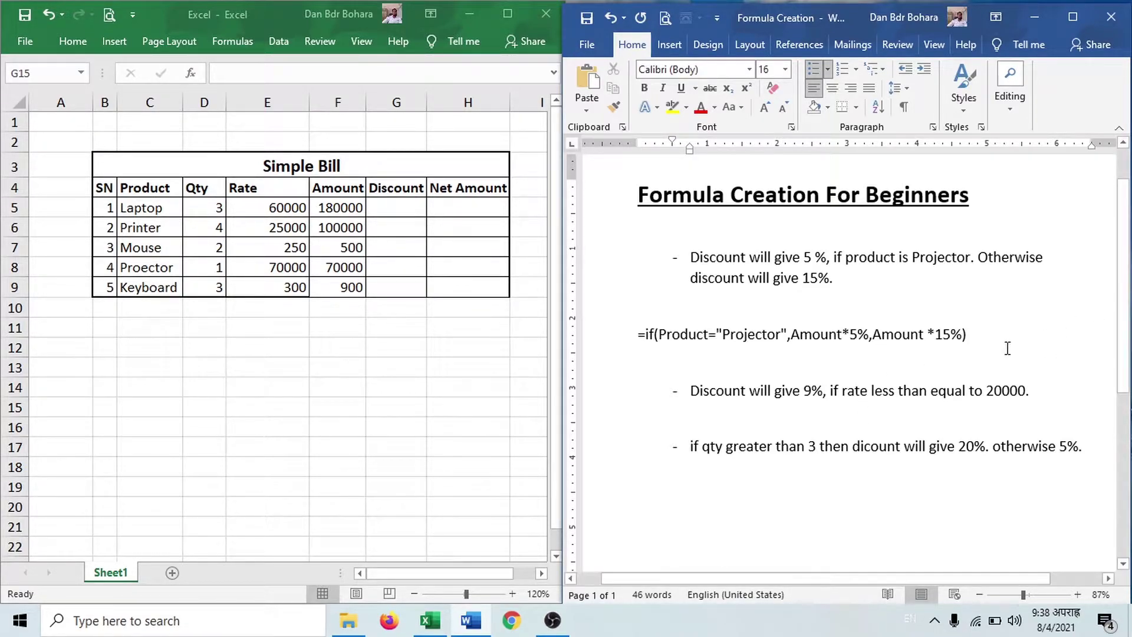
Write =if(Rate<=20000,Amount*9%,0) below the 9% discount condition, followed by an empty line
{"action": "left_click", "coordinate": [774, 410]}
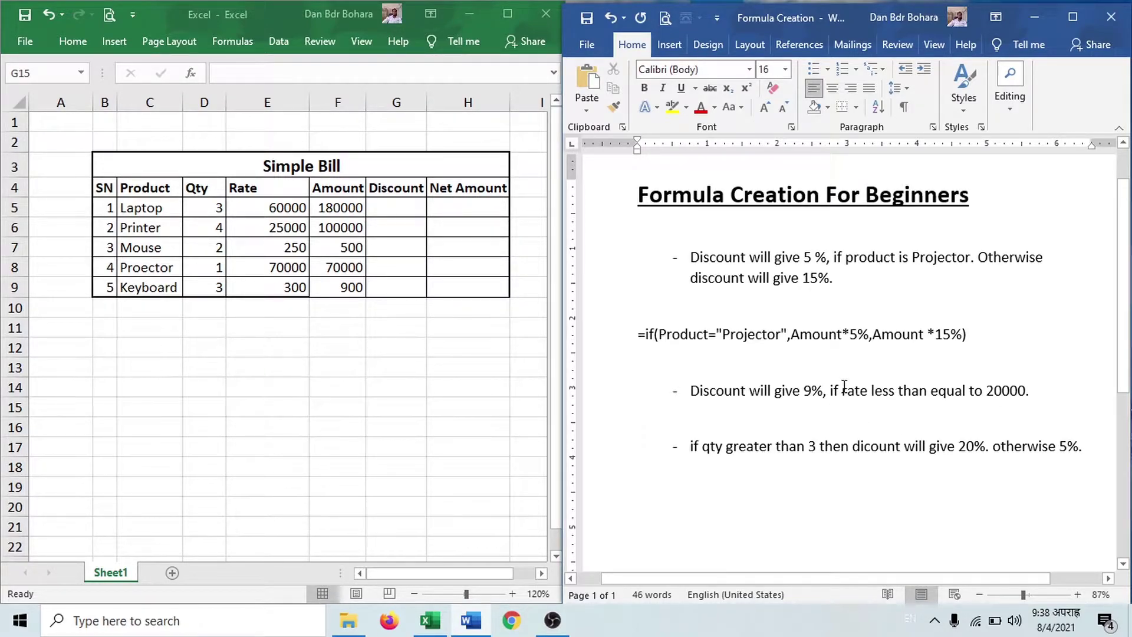
{"action": "type", "text": "=if"}
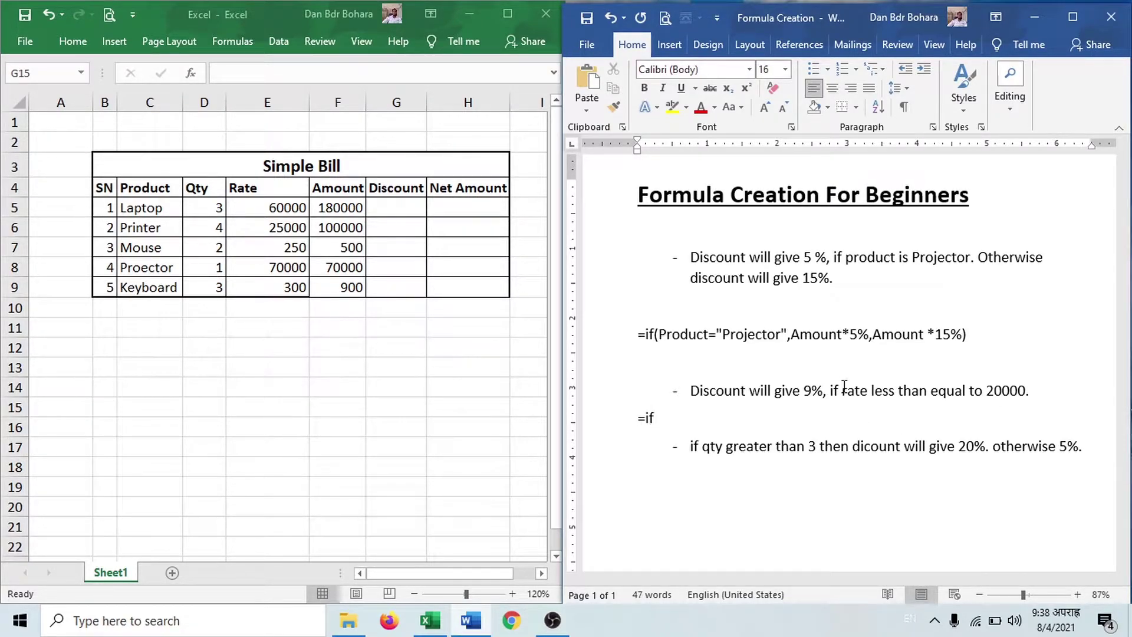
{"action": "type", "text": "(Rate<=20000"}
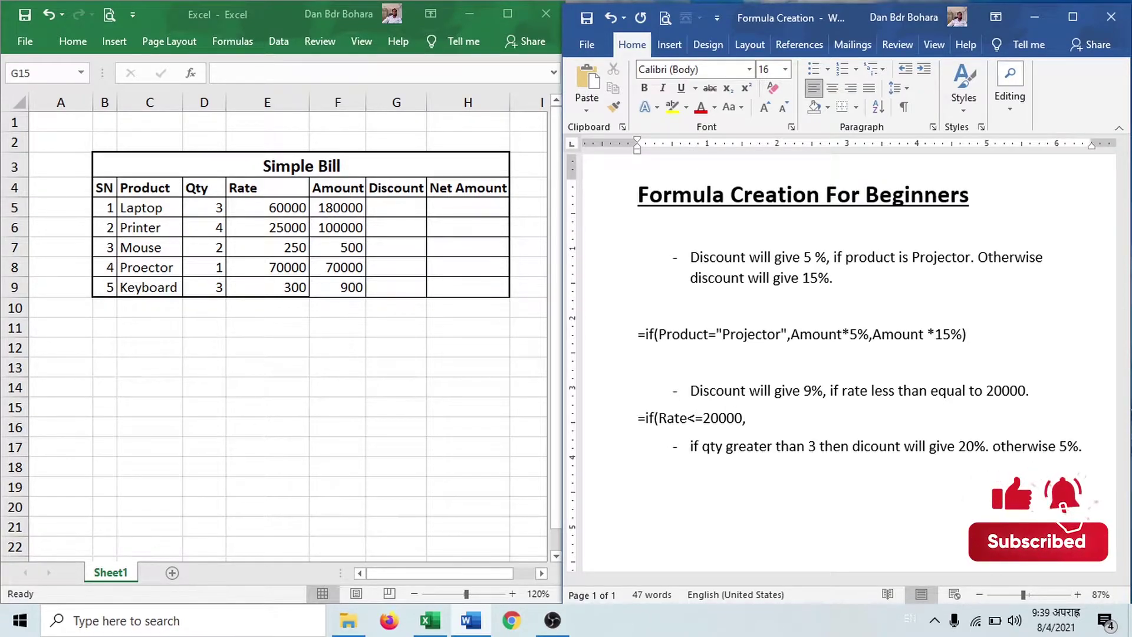
{"action": "type", "text": ",Amount *"}
{"action": "key", "text": "BackSpace"}
{"action": "key", "text": "BackSpace"}
{"action": "type", "text": "*9%,"}
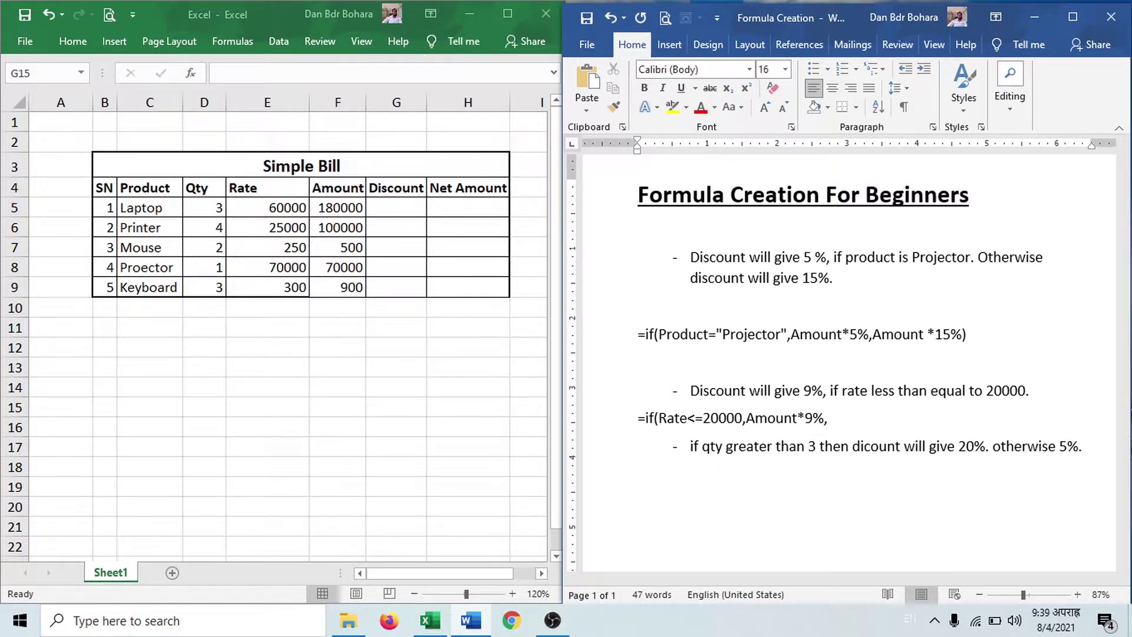
{"action": "type", "text": "_"}
{"action": "type", "text": ")"}
{"action": "key", "text": "BackSpace"}
{"action": "key", "text": "BackSpace"}
{"action": "type", "text": "0"}
{"action": "key", "text": "Return"}
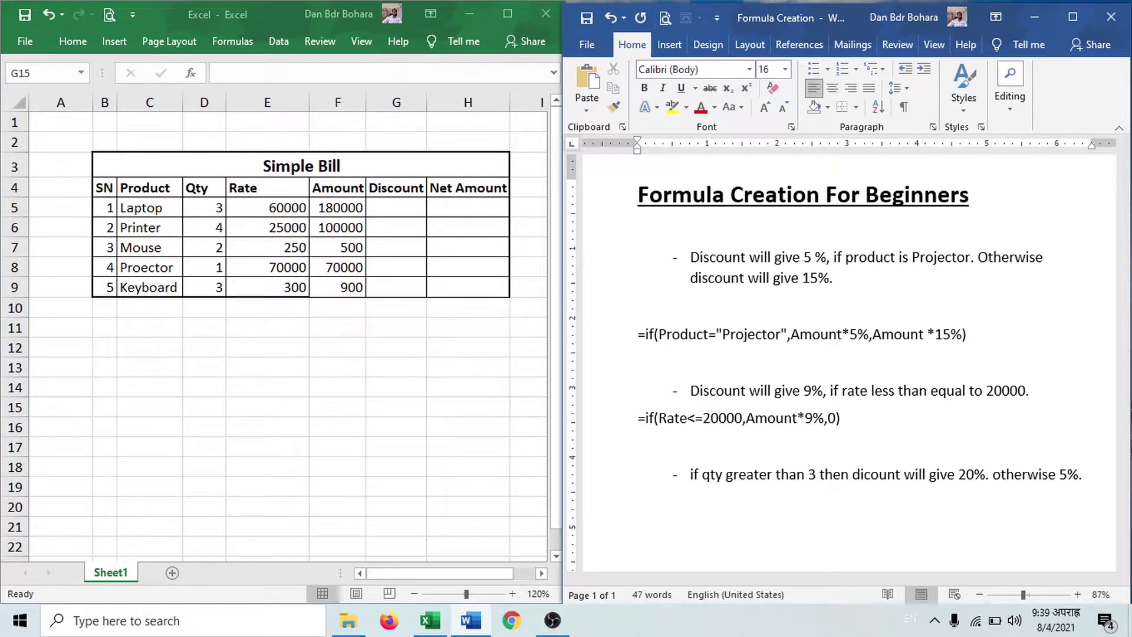
Write =if(Qty>3,Amount*20%,AMount*5%) as an unindented line below the quantity condition
{"action": "left_click", "coordinate": [771, 513]}
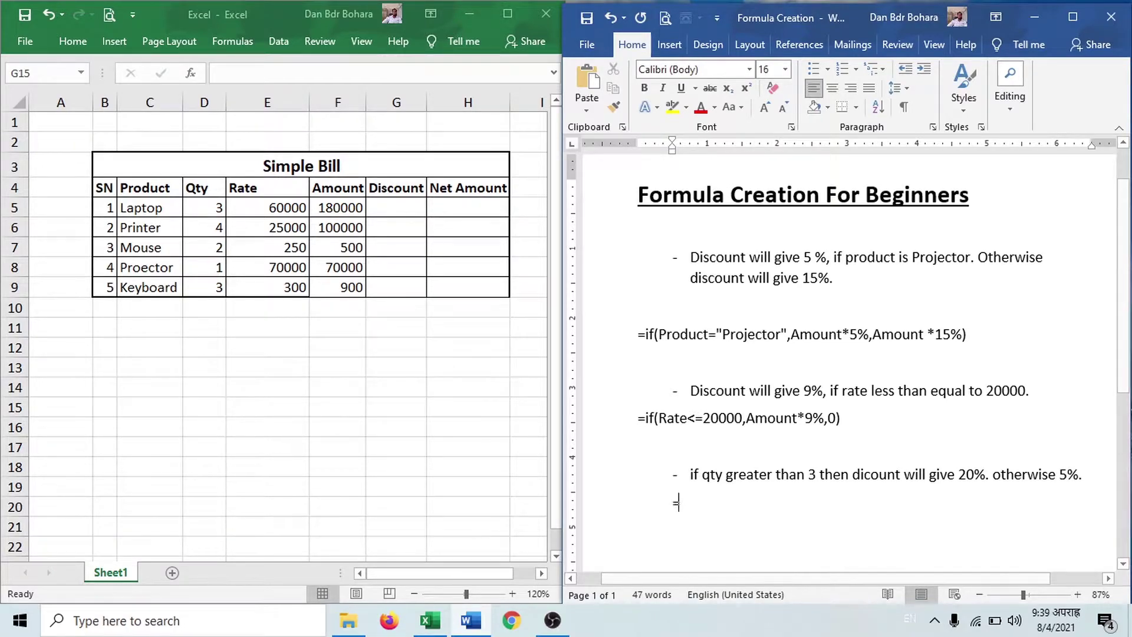
{"action": "key", "text": "BackSpace"}
{"action": "type", "text": "-"}
{"action": "key", "text": "BackSpace"}
{"action": "type", "text": "=if("}
{"action": "type", "text": "Qty>"}
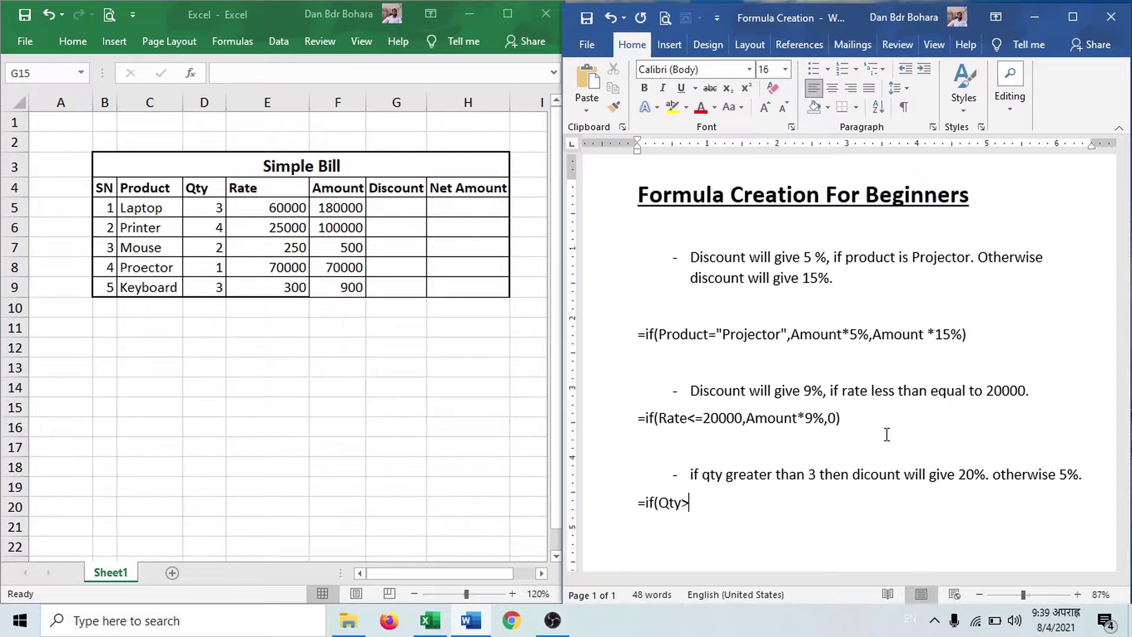
{"action": "type", "text": "3,Amount*20%,AMount"}
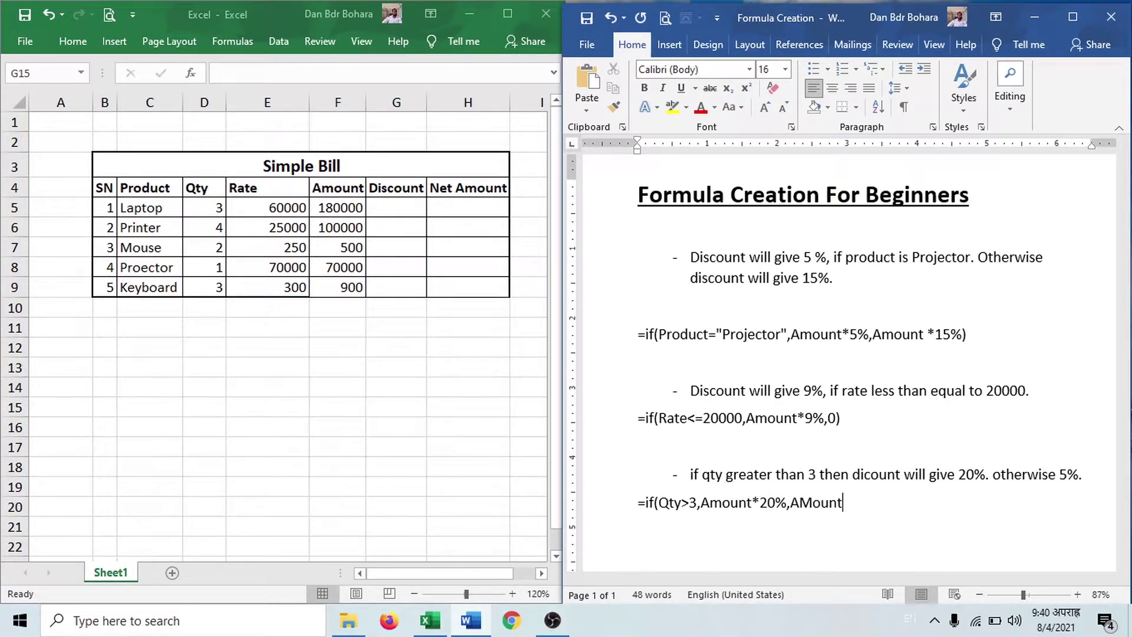
{"action": "type", "text": "*"}
{"action": "type", "text": "5%)"}
{"action": "left_click_drag", "start_coordinate": [888, 505], "coordinate": [888, 479]}
{"action": "left_click", "coordinate": [902, 506]}
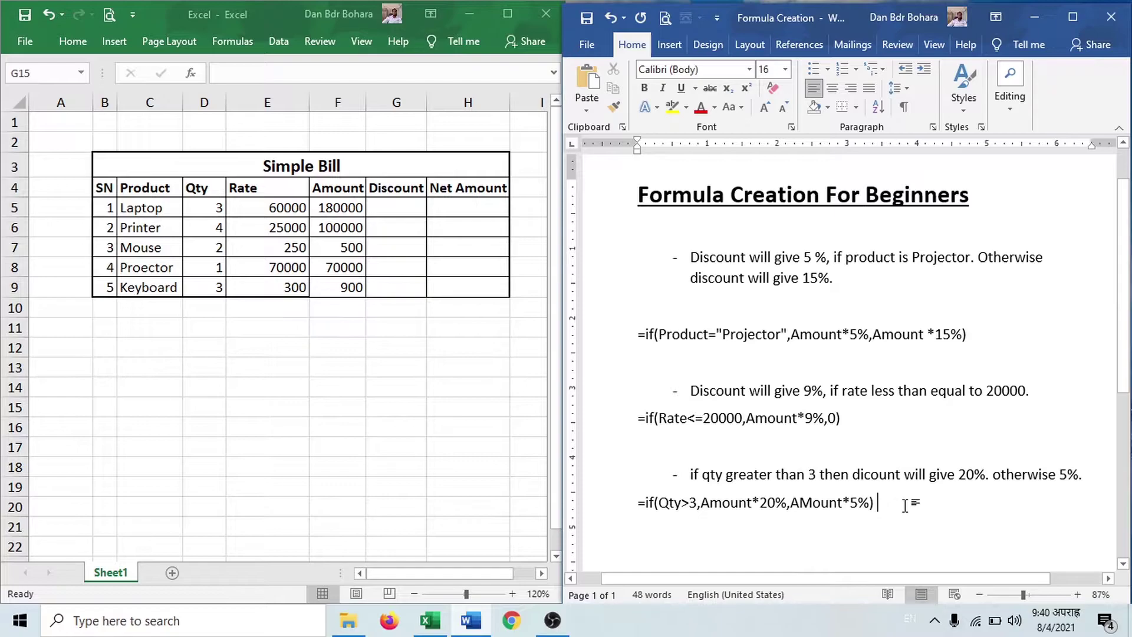
{"action": "left_click_drag", "start_coordinate": [998, 345], "coordinate": [634, 339]}
{"action": "left_click", "coordinate": [700, 368]}
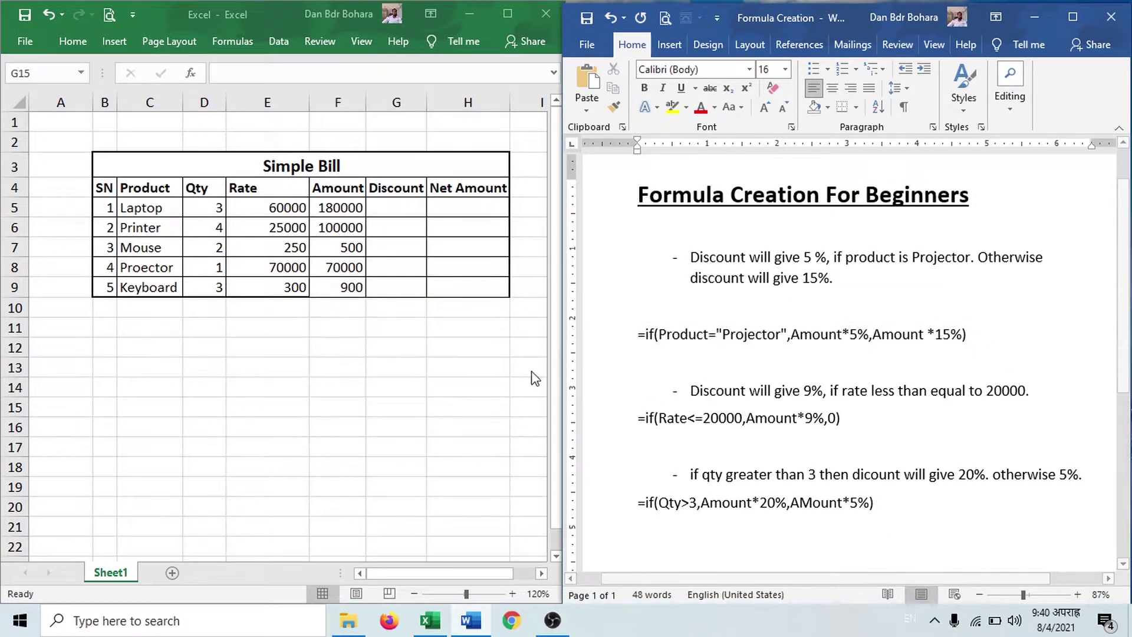
Enter =if(C5="Projector",F5*5%,F515%) in the Laptop row's Discount cell G5
{"action": "left_click", "coordinate": [396, 208]}
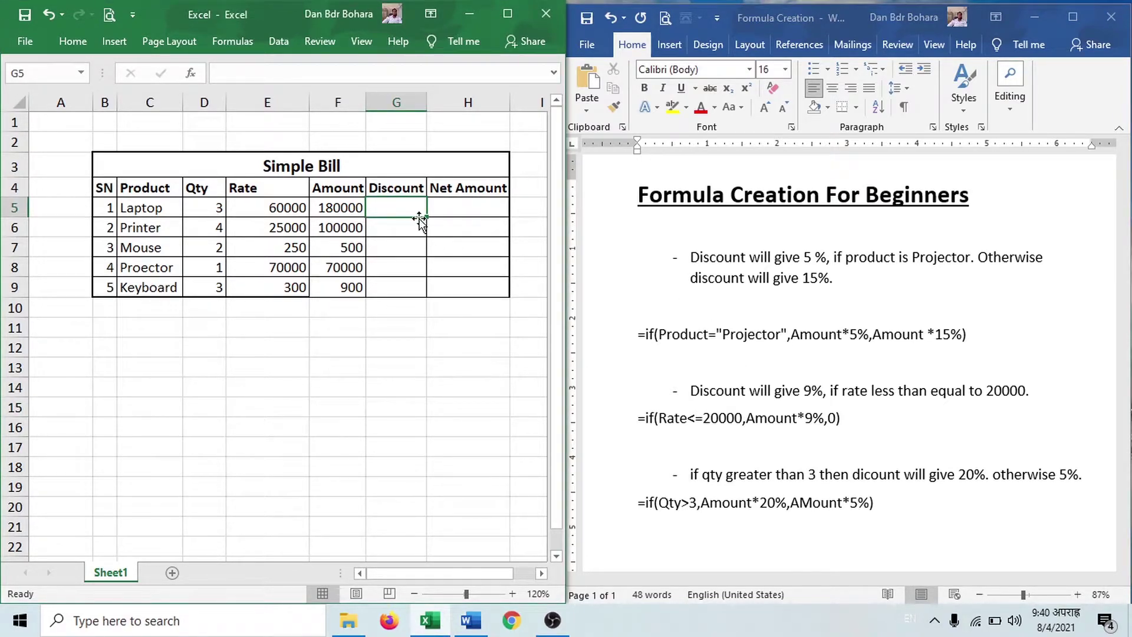
{"action": "type", "text": "=if("}
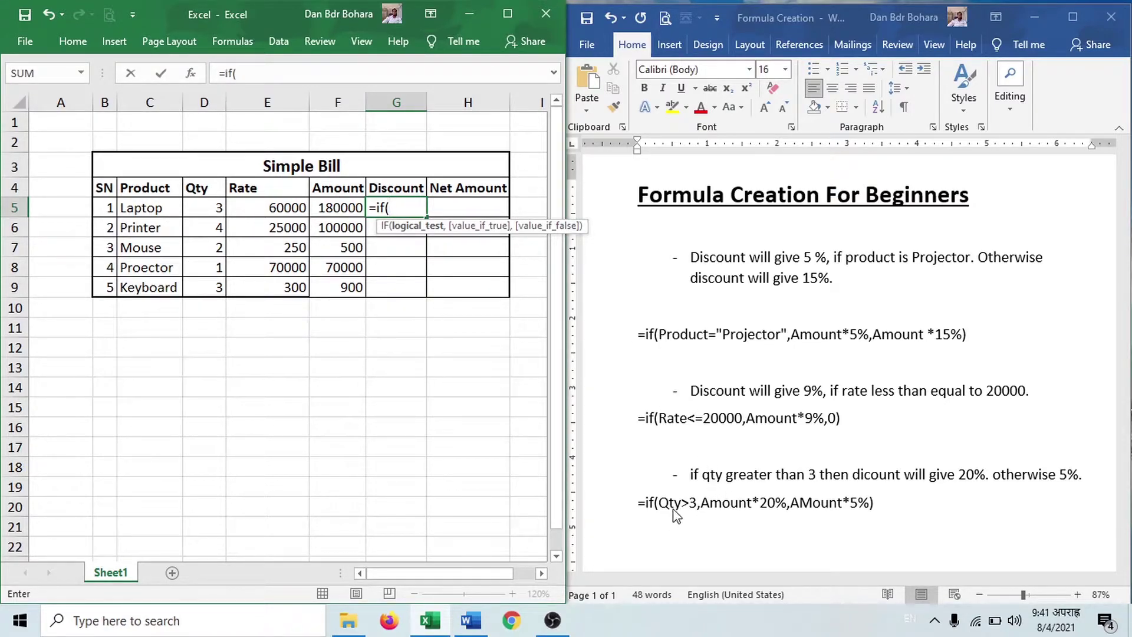
{"action": "left_click", "coordinate": [139, 214]}
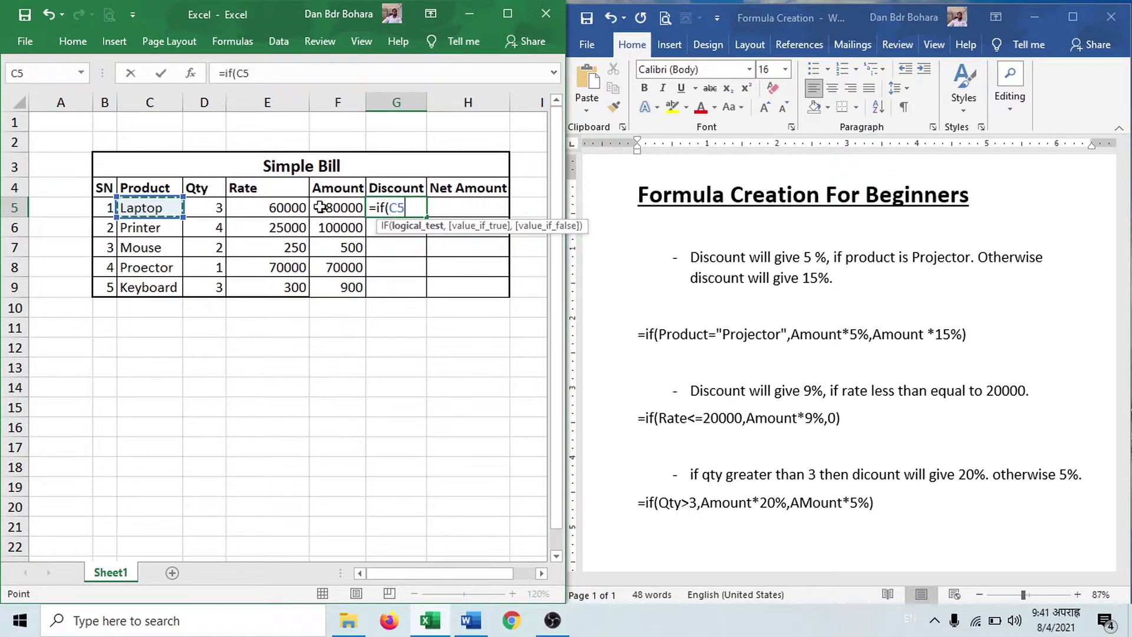
{"action": "type", "text": "="}
{"action": "type", "text": "\"Projec"}
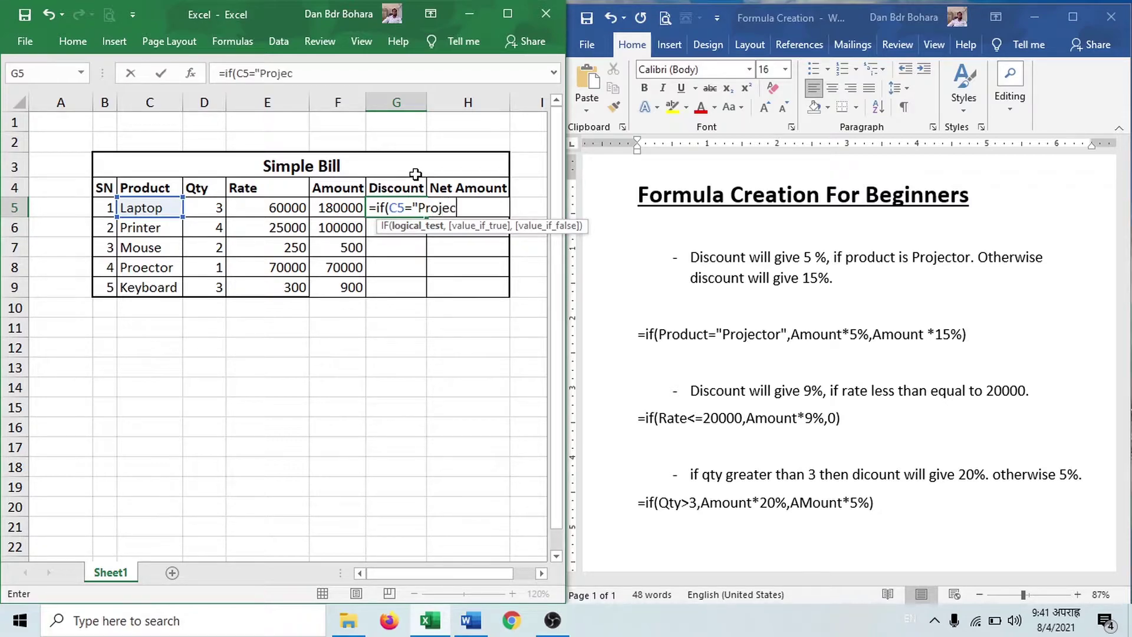
{"action": "type", "text": "tor\","}
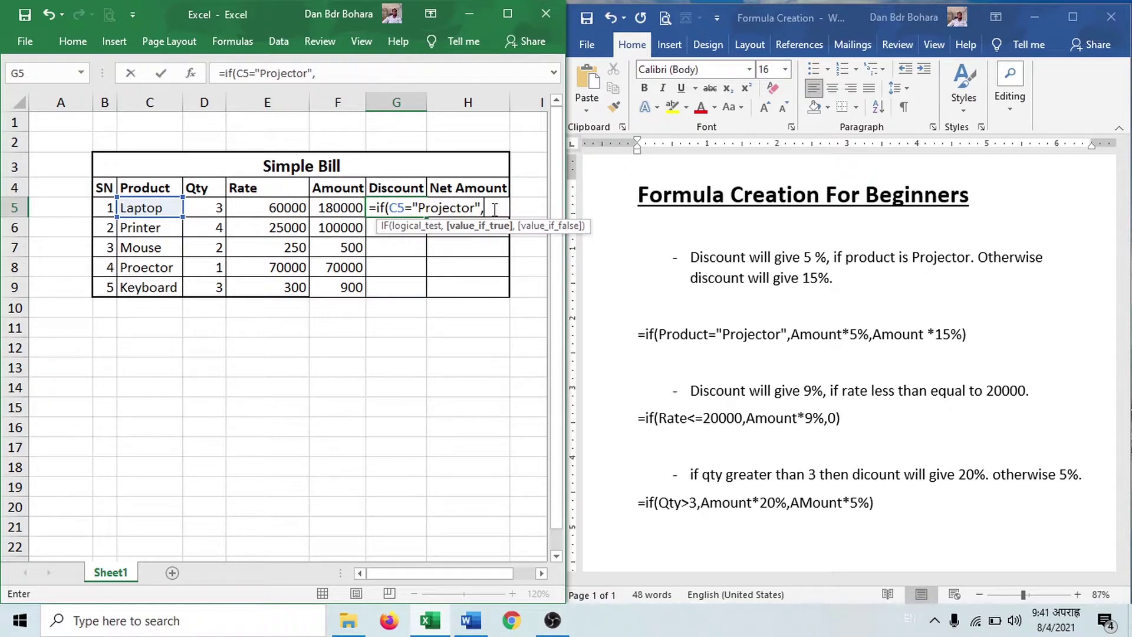
{"action": "left_click", "coordinate": [335, 210]}
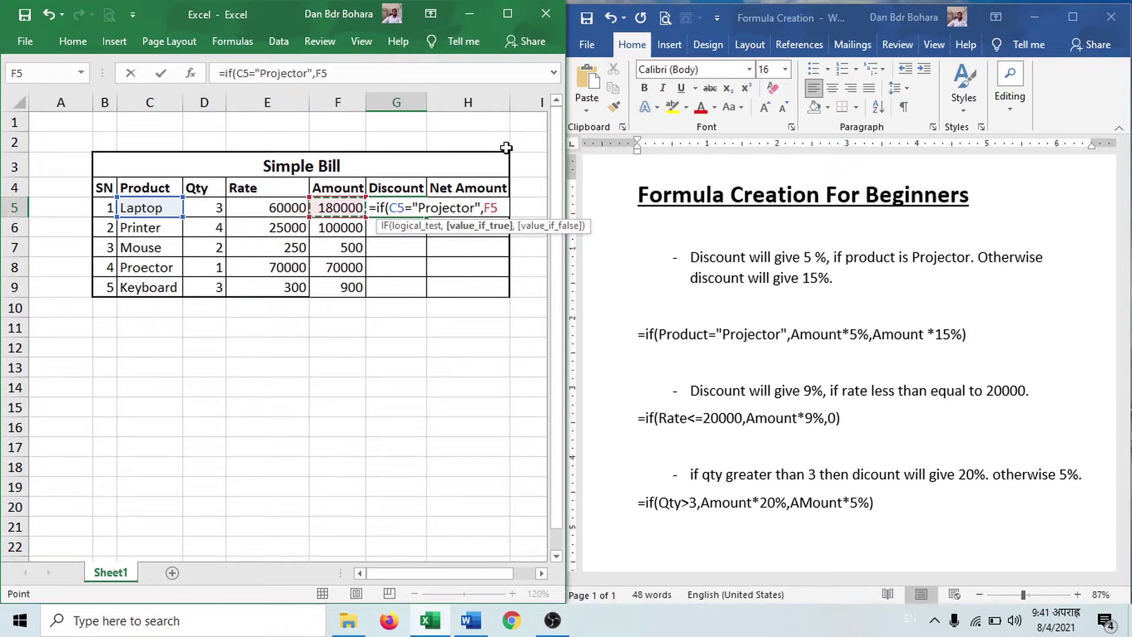
{"action": "type", "text": "*5%,"}
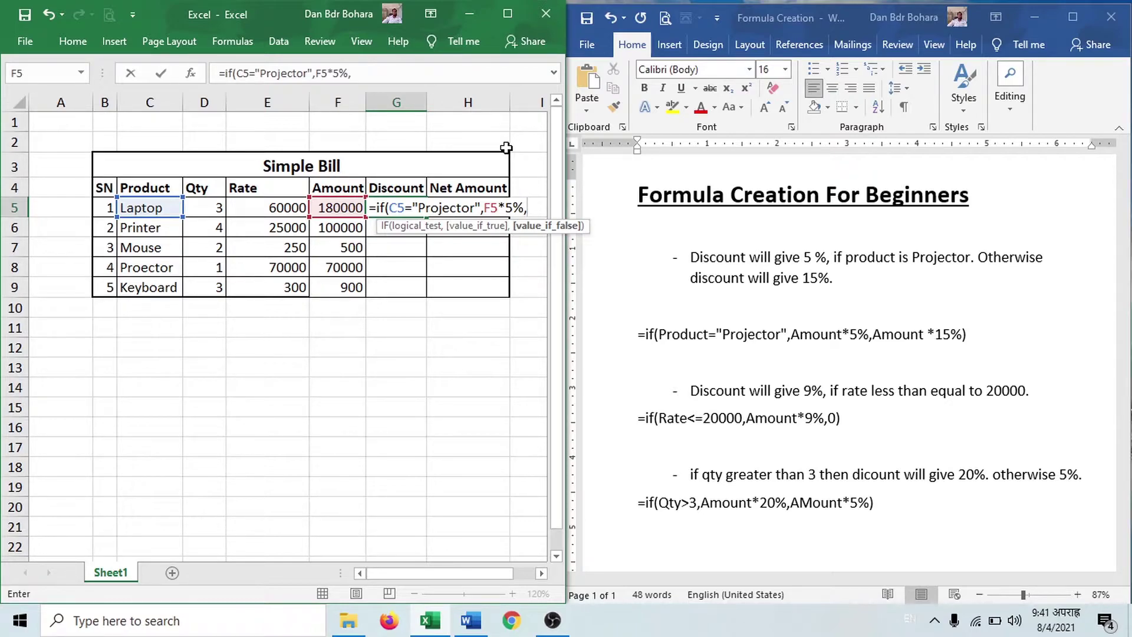
{"action": "left_click", "coordinate": [345, 207]}
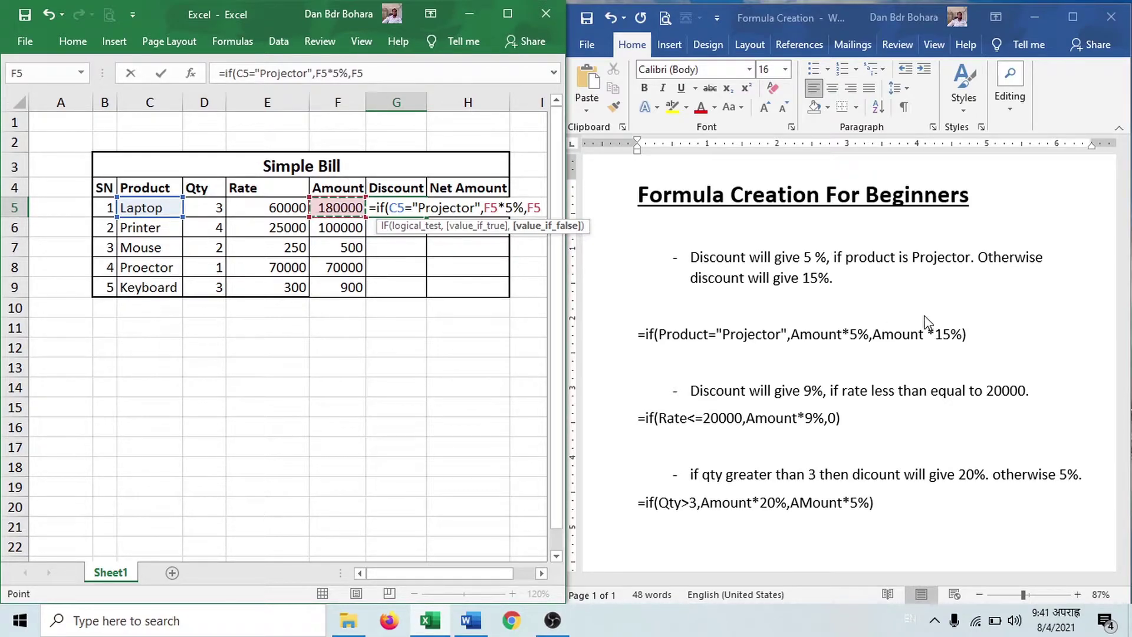
{"action": "type", "text": "1"}
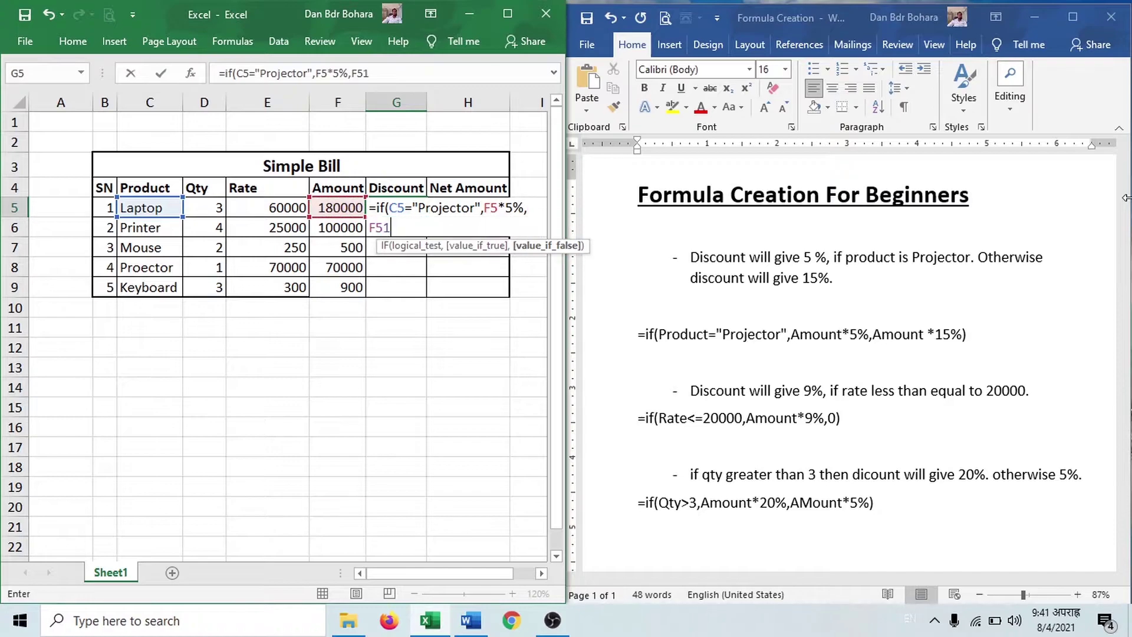
{"action": "type", "text": "5%)"}
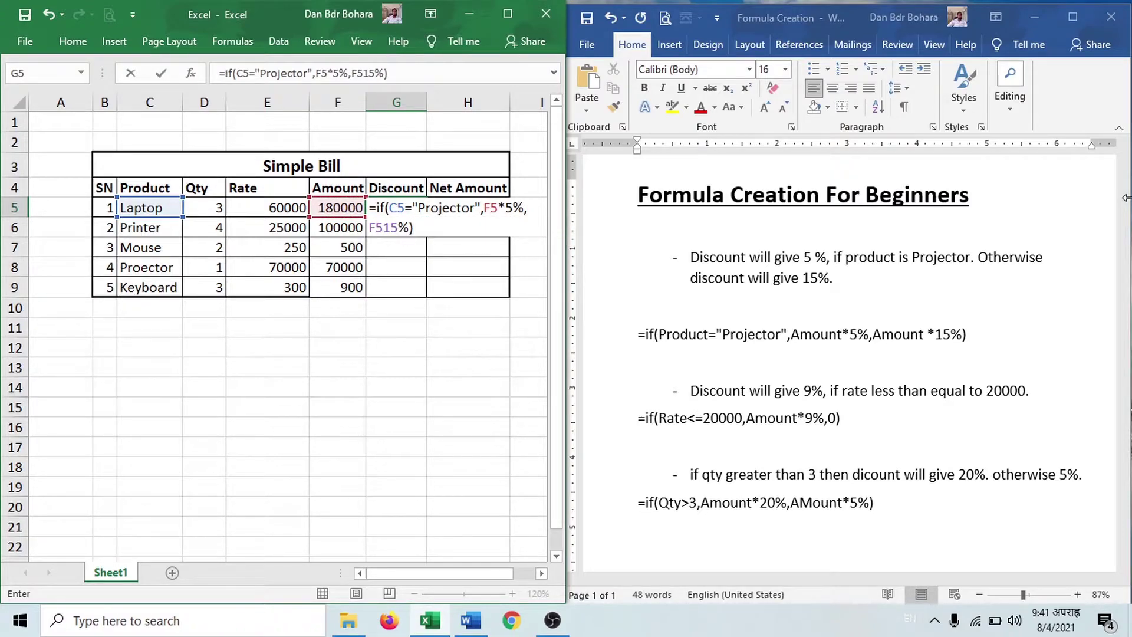
{"action": "key", "text": "Return"}
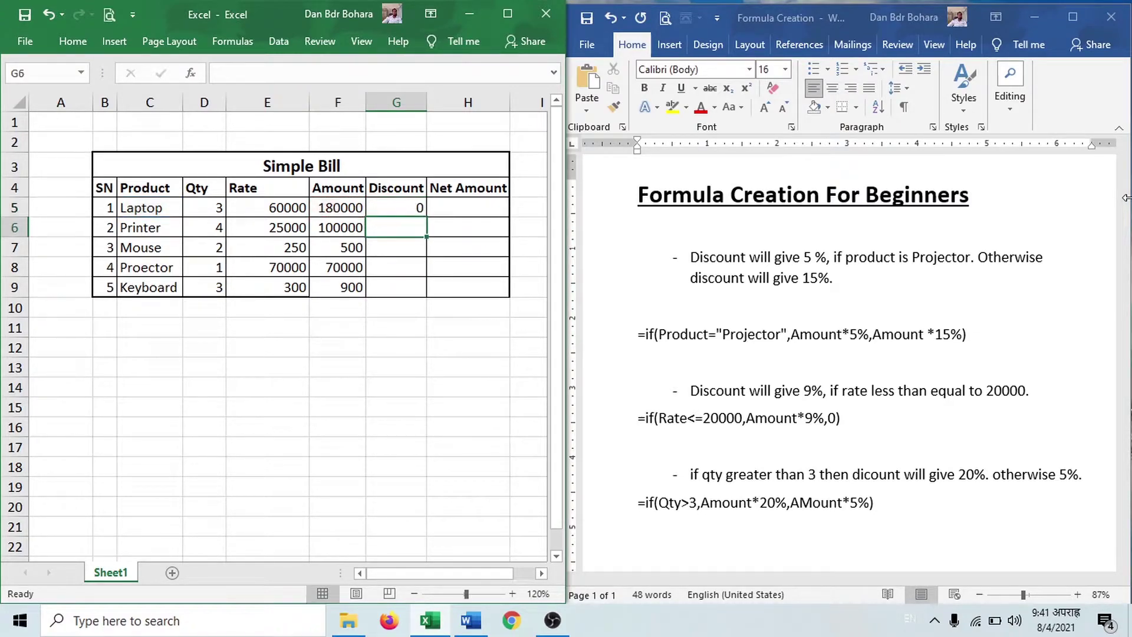
Correct the last argument of the IF formula in G5 to F5*15%
{"action": "left_click", "coordinate": [407, 209]}
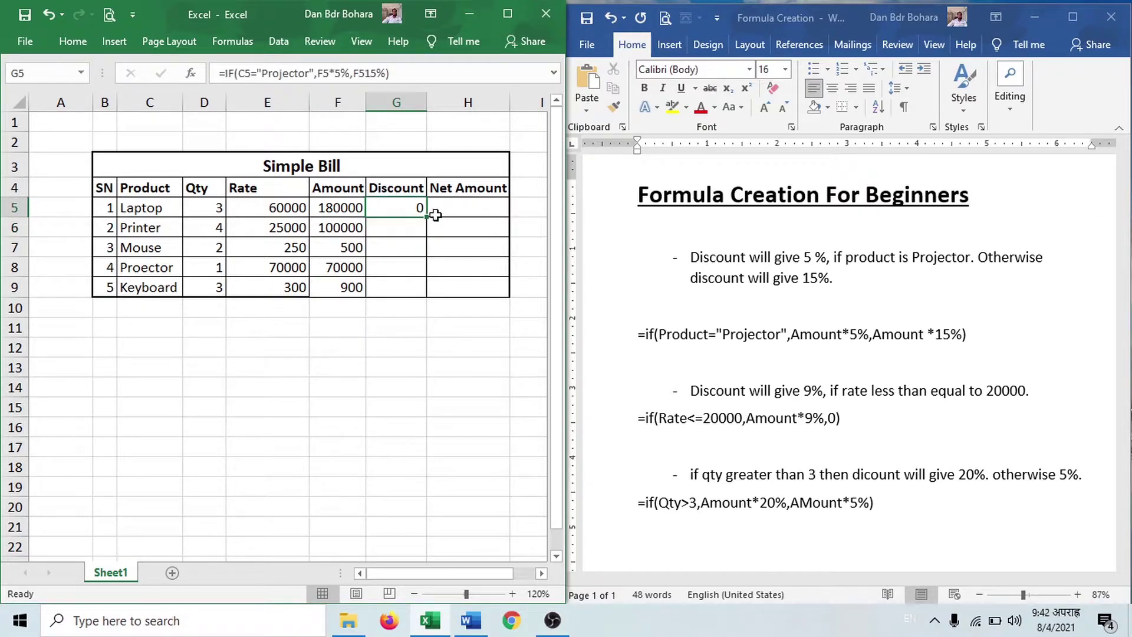
{"action": "left_click", "coordinate": [369, 73]}
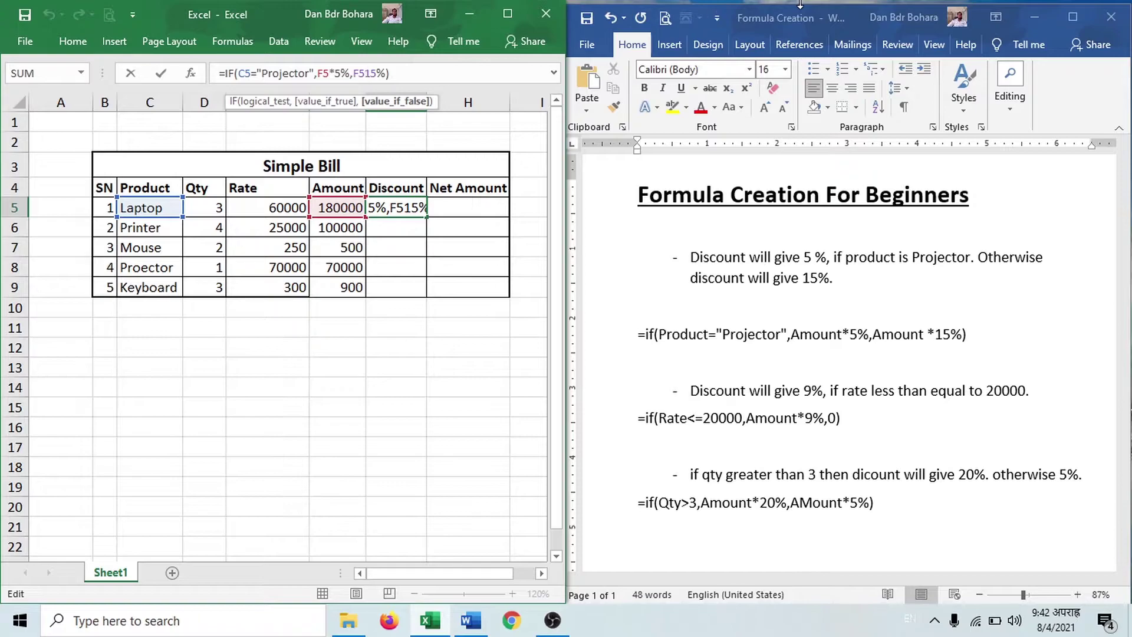
{"action": "type", "text": "*"}
{"action": "key", "text": "Return"}
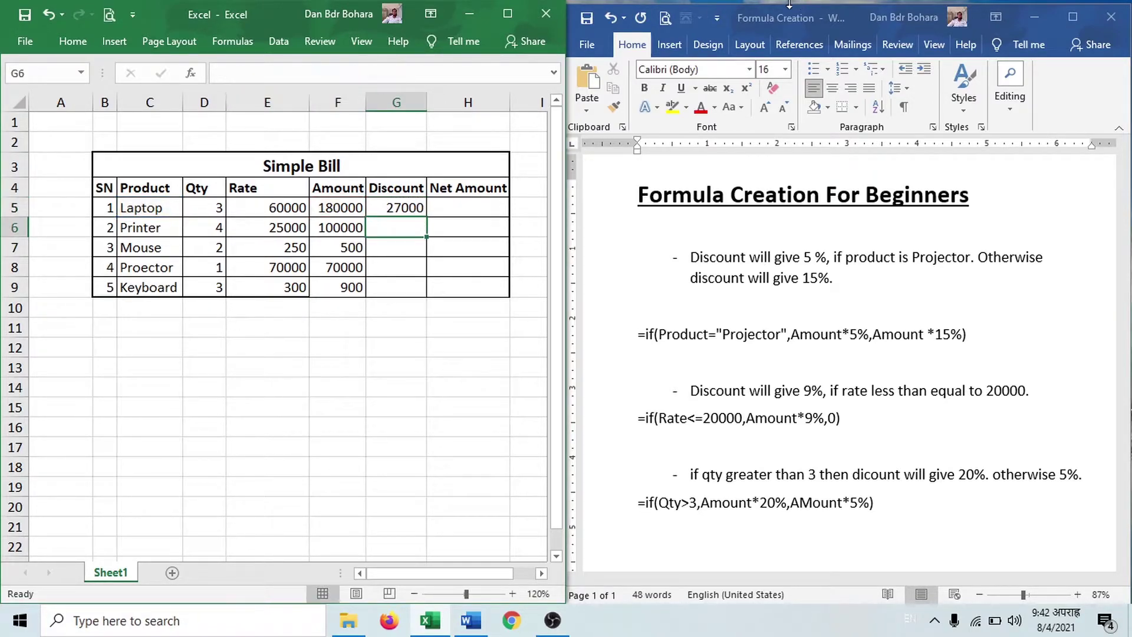
Fill the Projector discount formula from G5 down through G9
{"action": "left_click", "coordinate": [398, 206]}
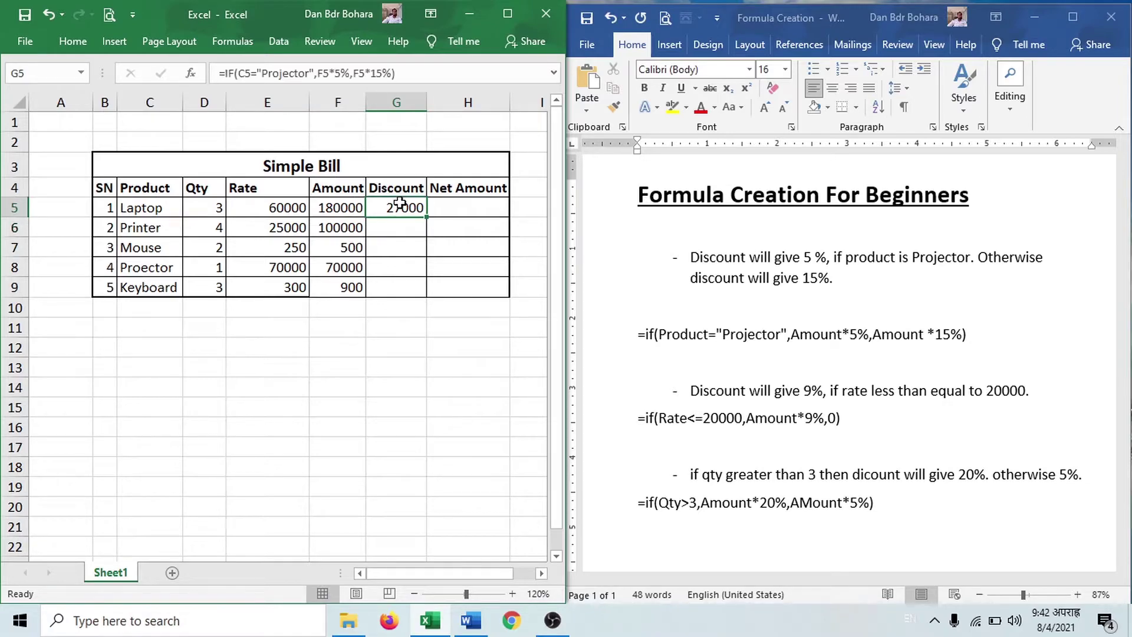
{"action": "double_click", "coordinate": [426, 218]}
{"action": "left_click", "coordinate": [415, 334]}
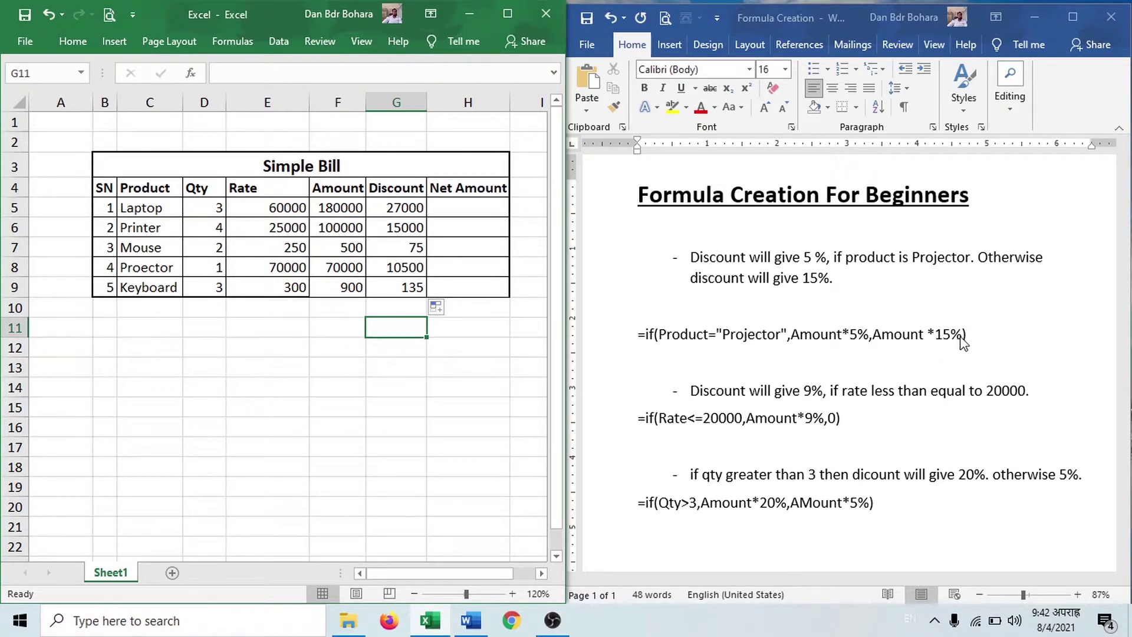
{"action": "left_click", "coordinate": [269, 353]}
{"action": "left_click", "coordinate": [400, 358]}
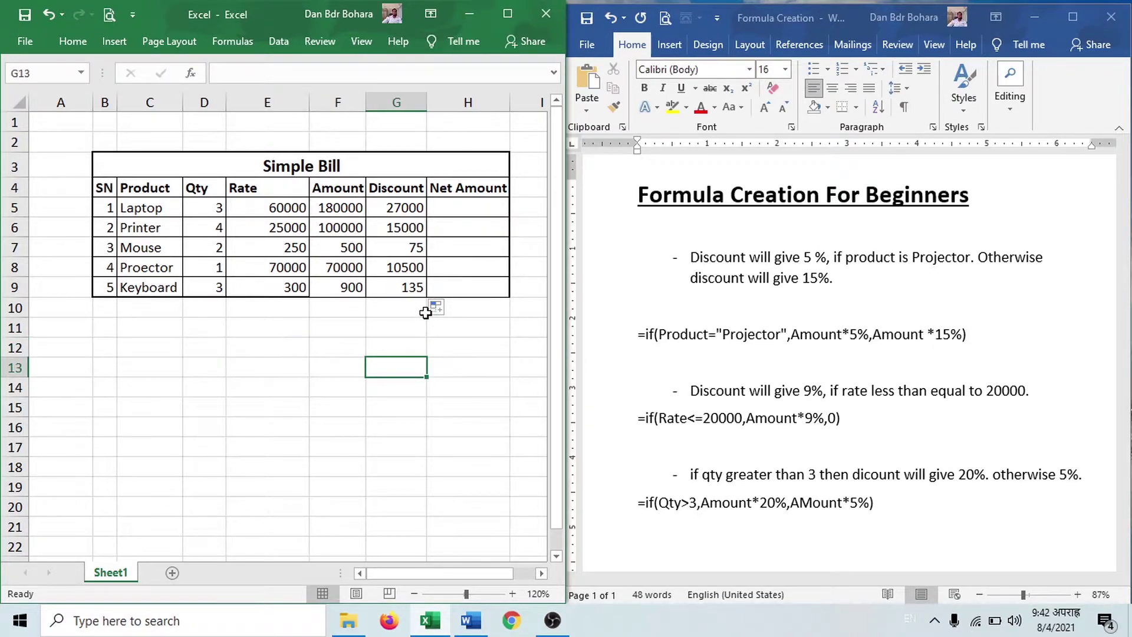
{"action": "left_click", "coordinate": [459, 343]}
{"action": "left_click", "coordinate": [465, 230]}
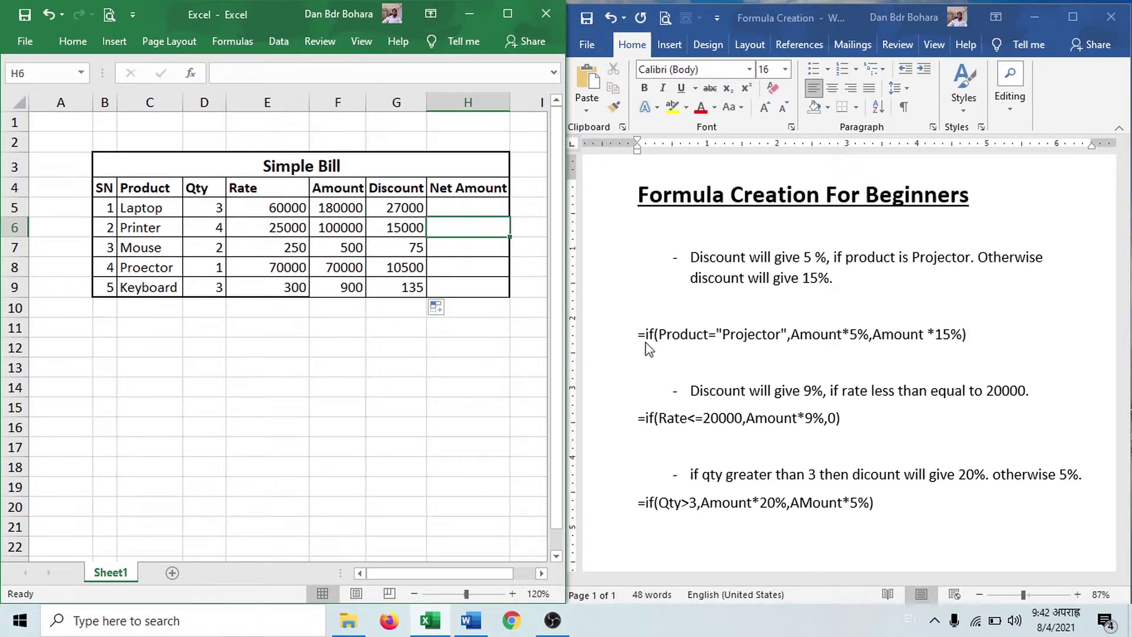
{"action": "left_click", "coordinate": [489, 248]}
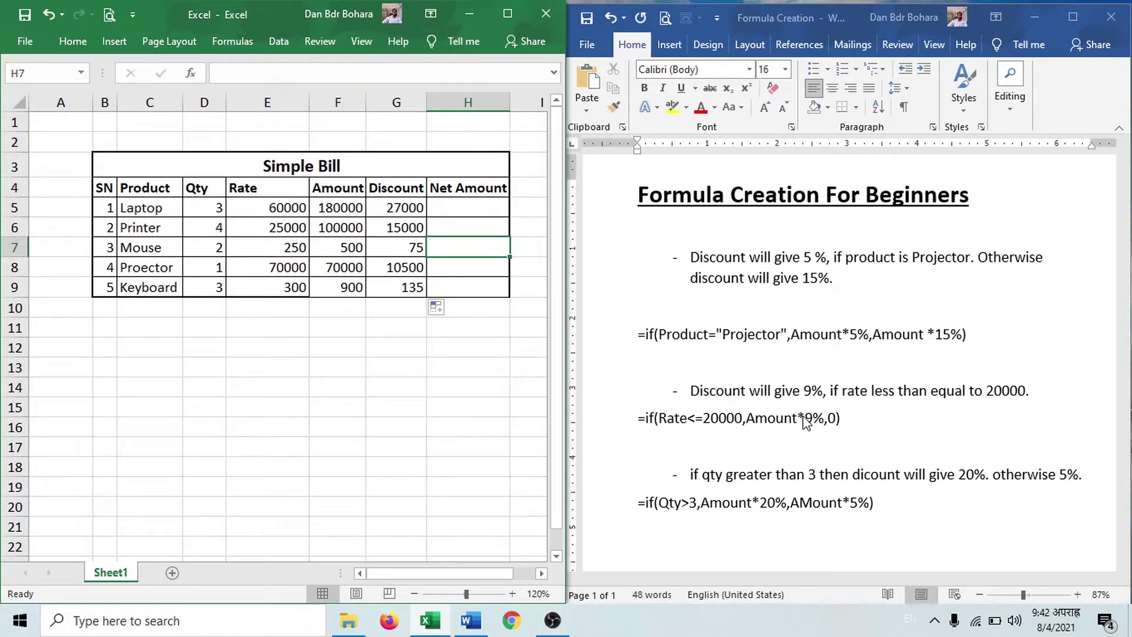
{"action": "left_click", "coordinate": [744, 449]}
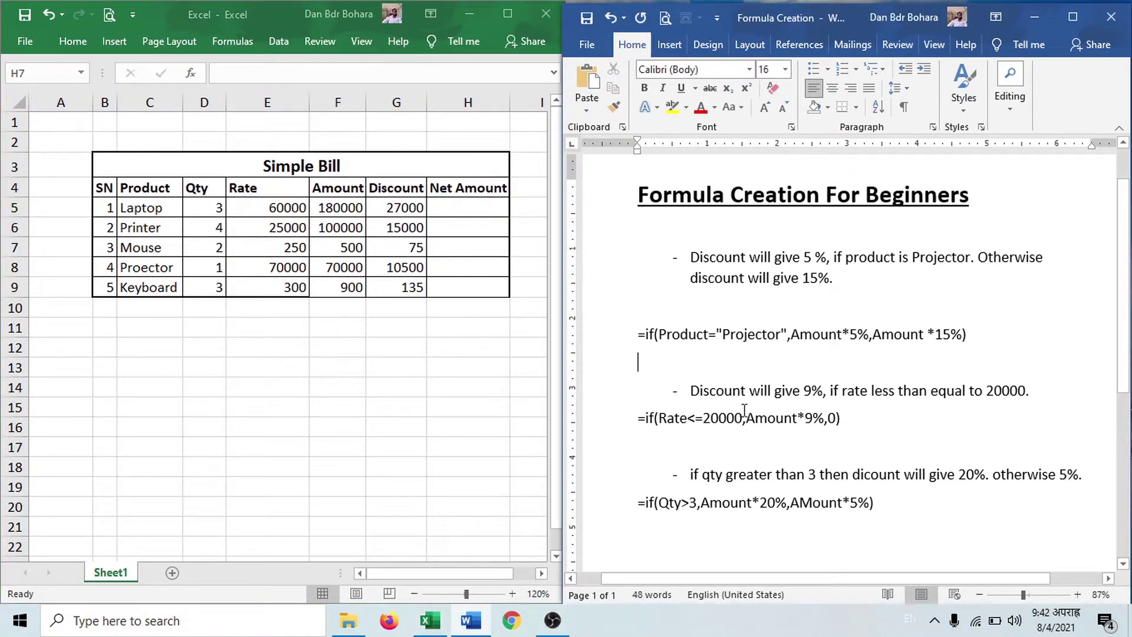
Clear the Discount column's formulas in G5:G9
{"action": "left_click_drag", "start_coordinate": [412, 208], "coordinate": [412, 289]}
{"action": "key", "text": "Delete"}
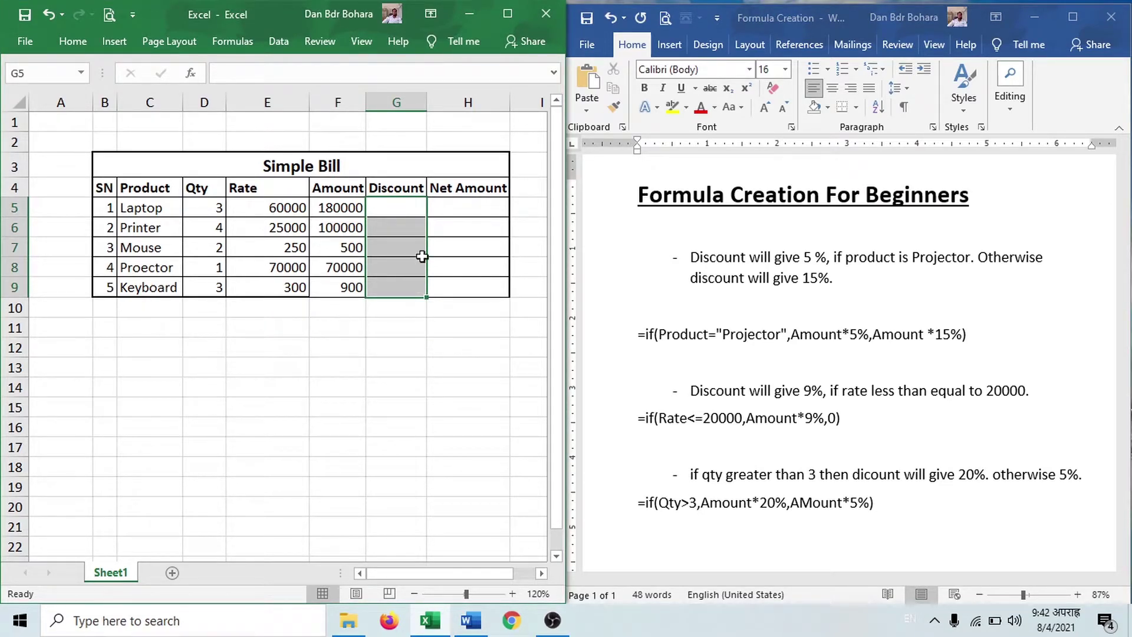
{"action": "left_click", "coordinate": [412, 207]}
{"action": "left_click", "coordinate": [387, 316]}
Start an IF formula in the Laptop row's Discount cell G5 with the condition E5<=20000
{"action": "left_click", "coordinate": [405, 211]}
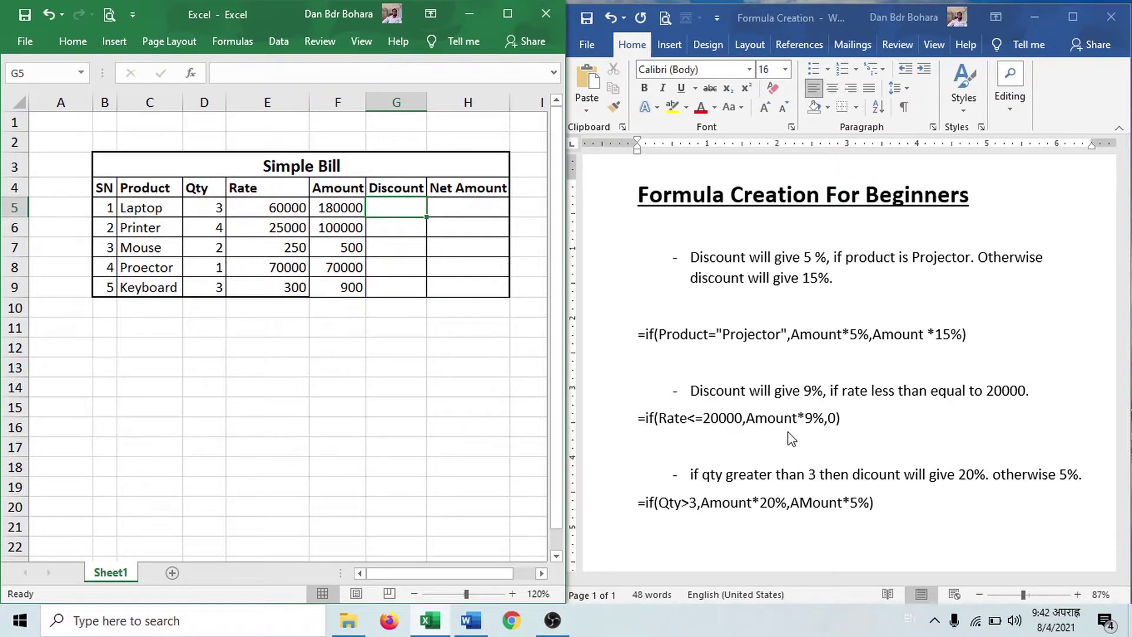
{"action": "type", "text": "=if("}
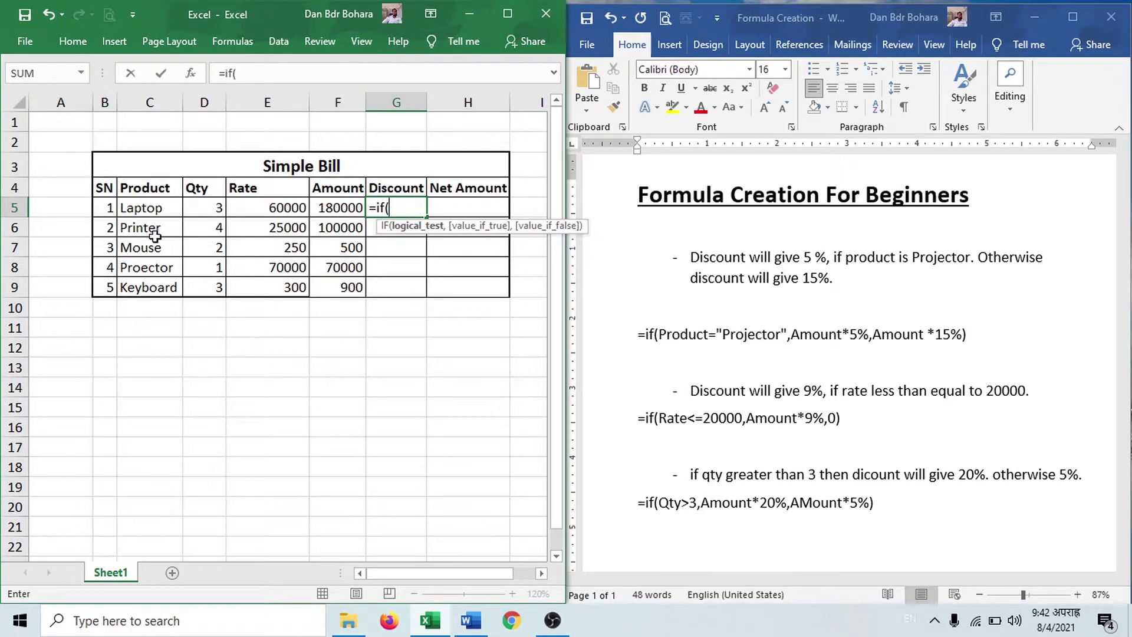
{"action": "left_click", "coordinate": [271, 208]}
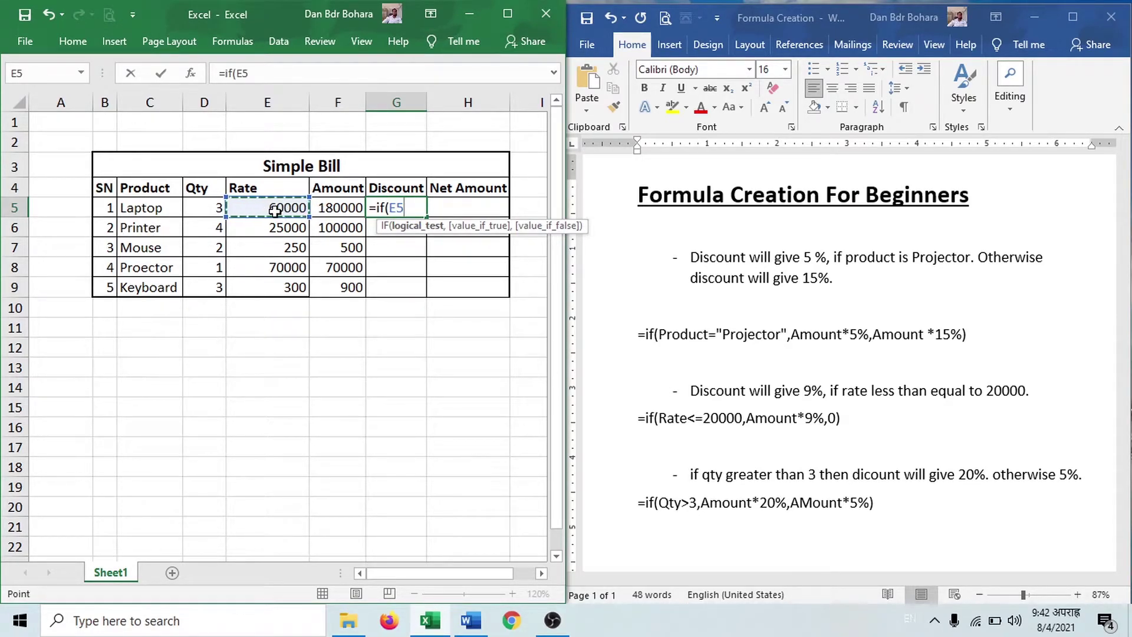
{"action": "type", "text": "<"}
{"action": "type", "text": "="}
{"action": "type", "text": "20000,A"}
{"action": "type", "text": "m"}
{"action": "key", "text": "BackSpace"}
{"action": "type", "text": ","}
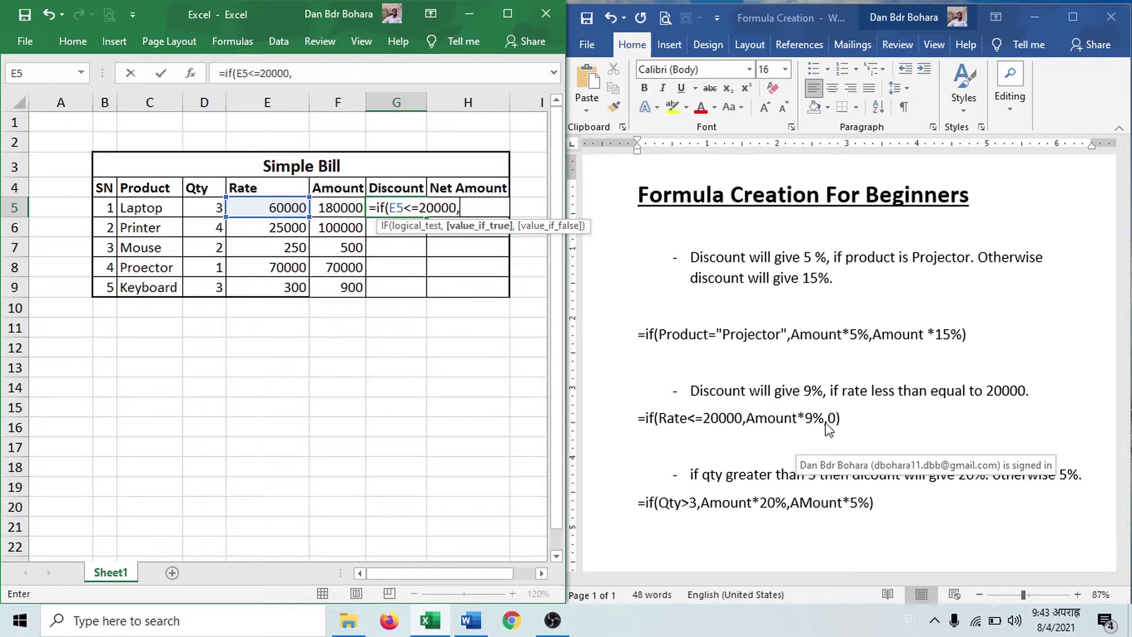
Complete the G5 formula with F5*9% if true and 0 if false, and fill it down through G9
{"action": "left_click", "coordinate": [337, 209]}
{"action": "type", "text": "*9%,"}
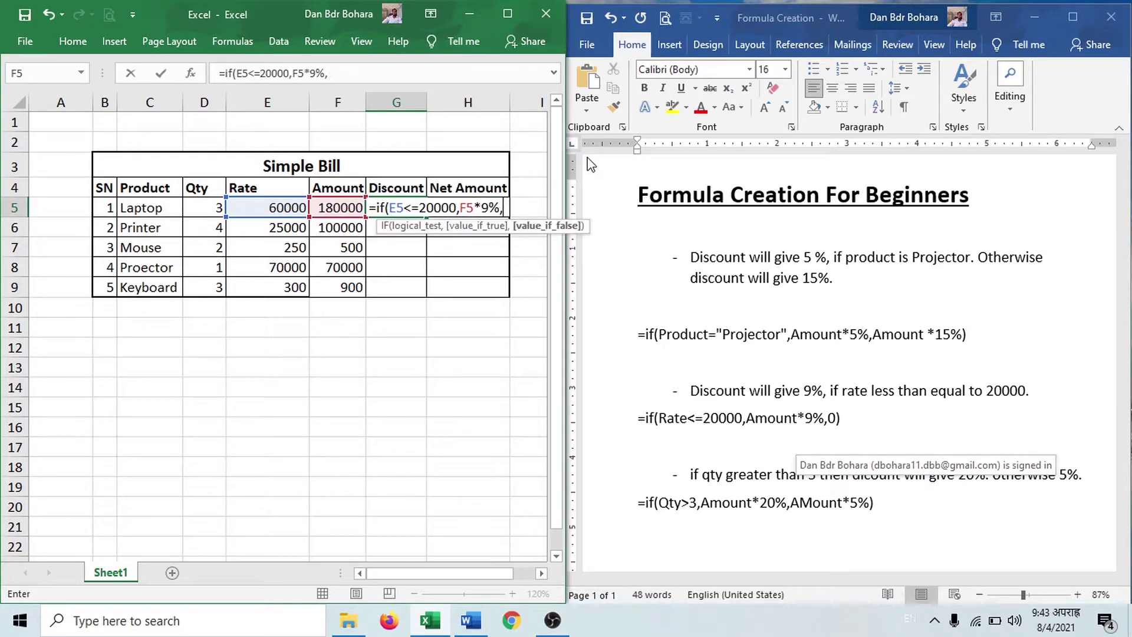
{"action": "type", "text": "0"}
{"action": "type", "text": ")"}
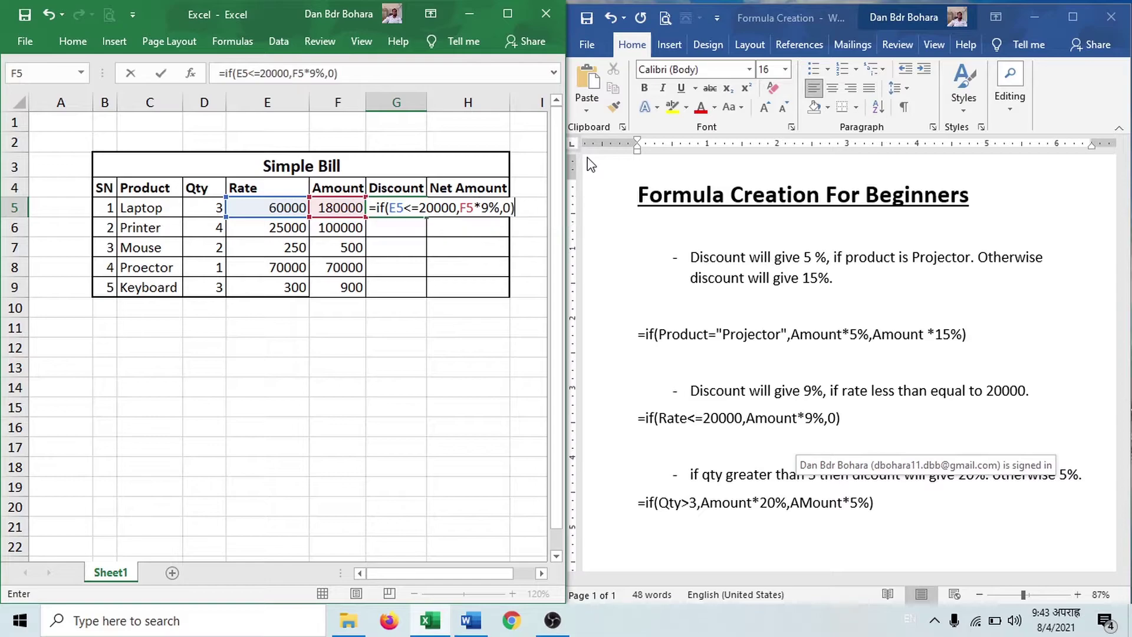
{"action": "key", "text": "Return"}
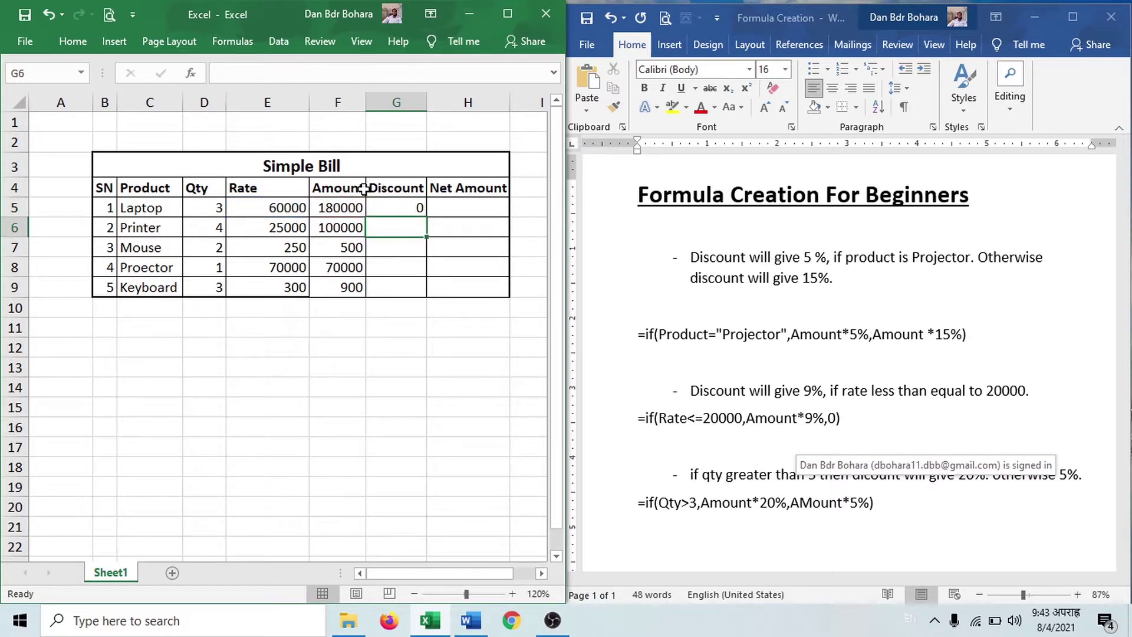
{"action": "left_click", "coordinate": [400, 211]}
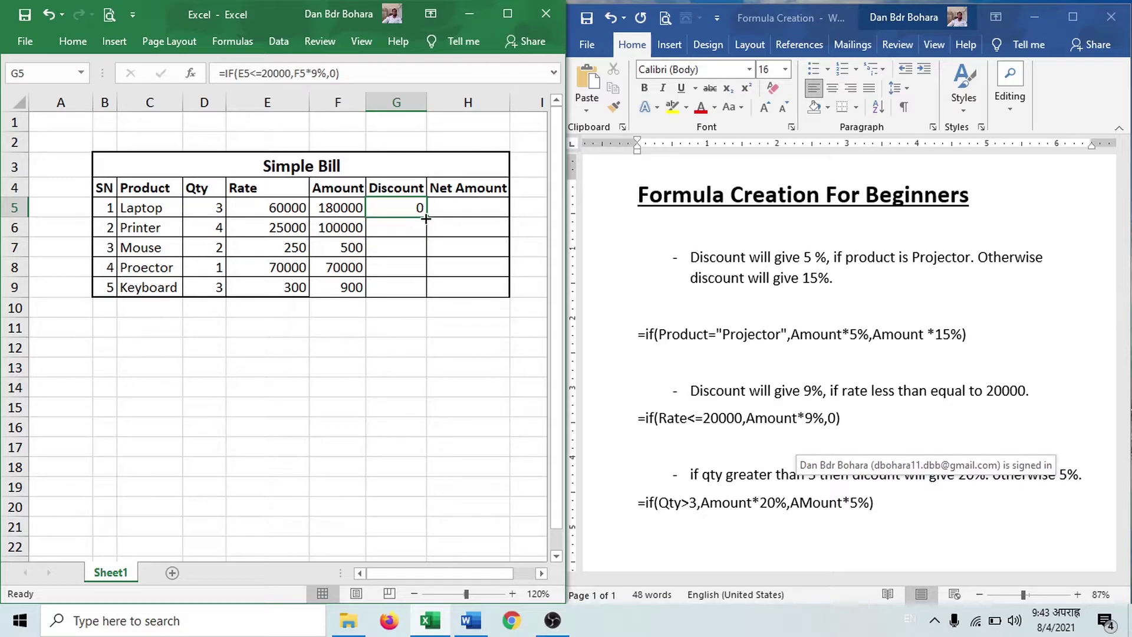
{"action": "left_click_drag", "start_coordinate": [426, 218], "coordinate": [420, 297]}
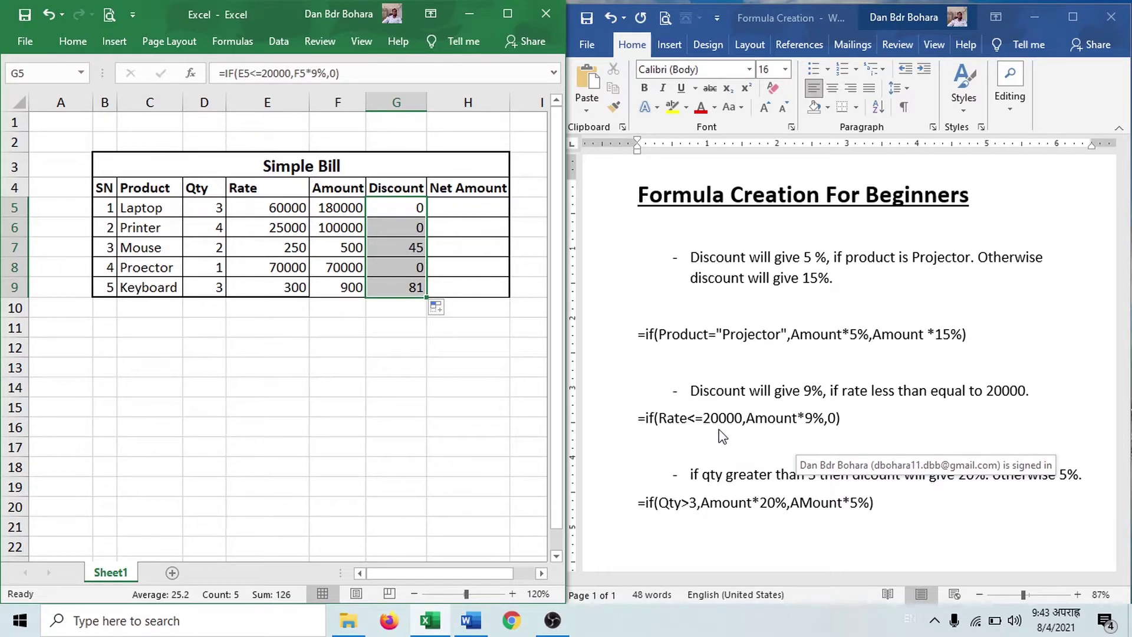
Compare the Mouse and Keyboard rows' Rate and Discount cells with the 9% rate formula in the Word document
{"action": "left_click", "coordinate": [838, 426]}
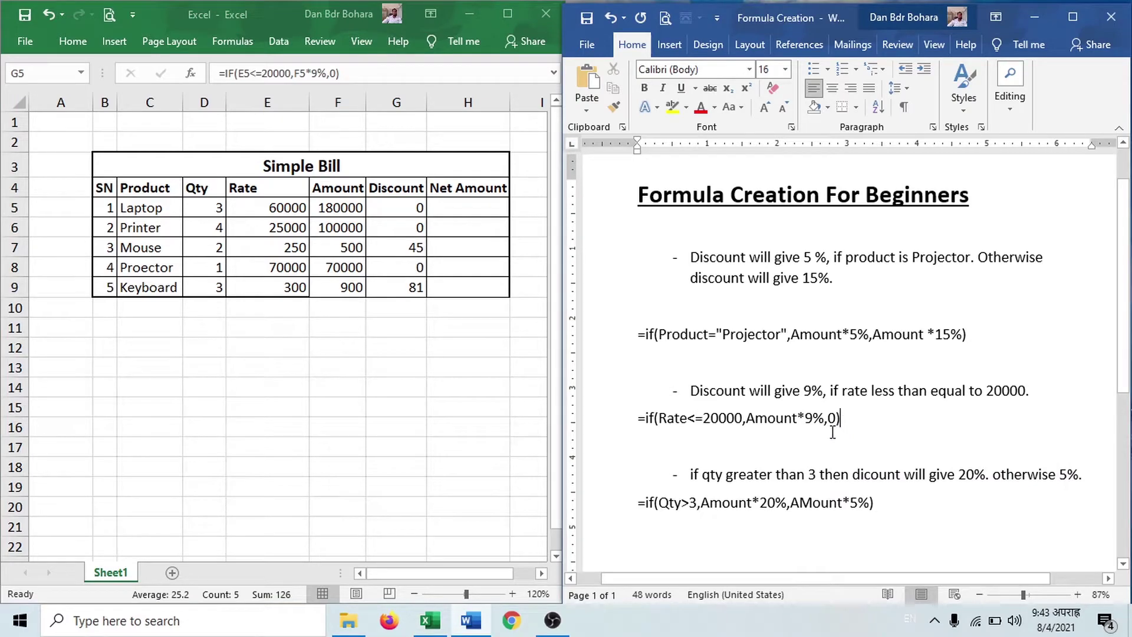
{"action": "key", "text": "Left"}
{"action": "left_click", "coordinate": [400, 280]}
{"action": "left_click", "coordinate": [405, 249]}
{"action": "left_click", "coordinate": [286, 248]}
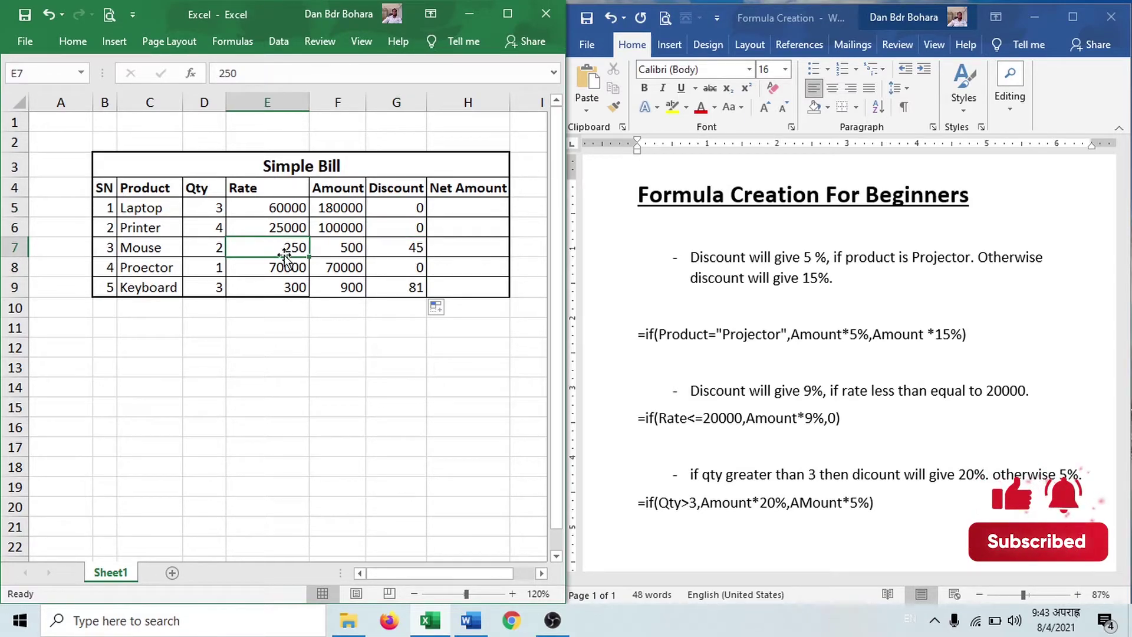
{"action": "left_click", "coordinate": [409, 286]}
{"action": "left_click", "coordinate": [296, 286]}
{"action": "left_click", "coordinate": [421, 290]}
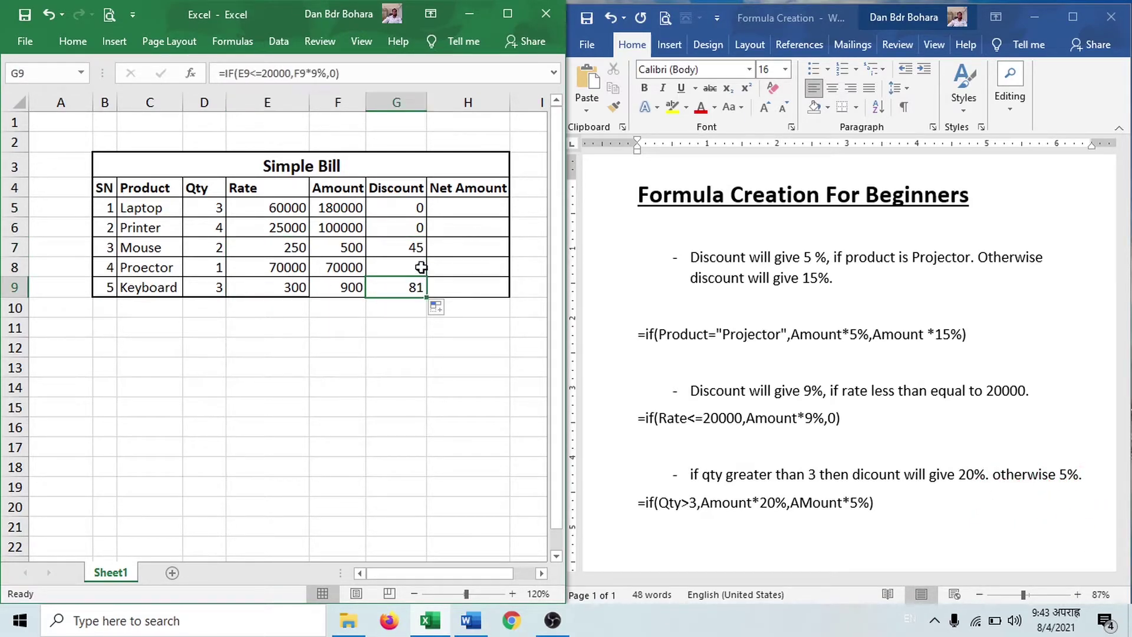
{"action": "left_click", "coordinate": [434, 345]}
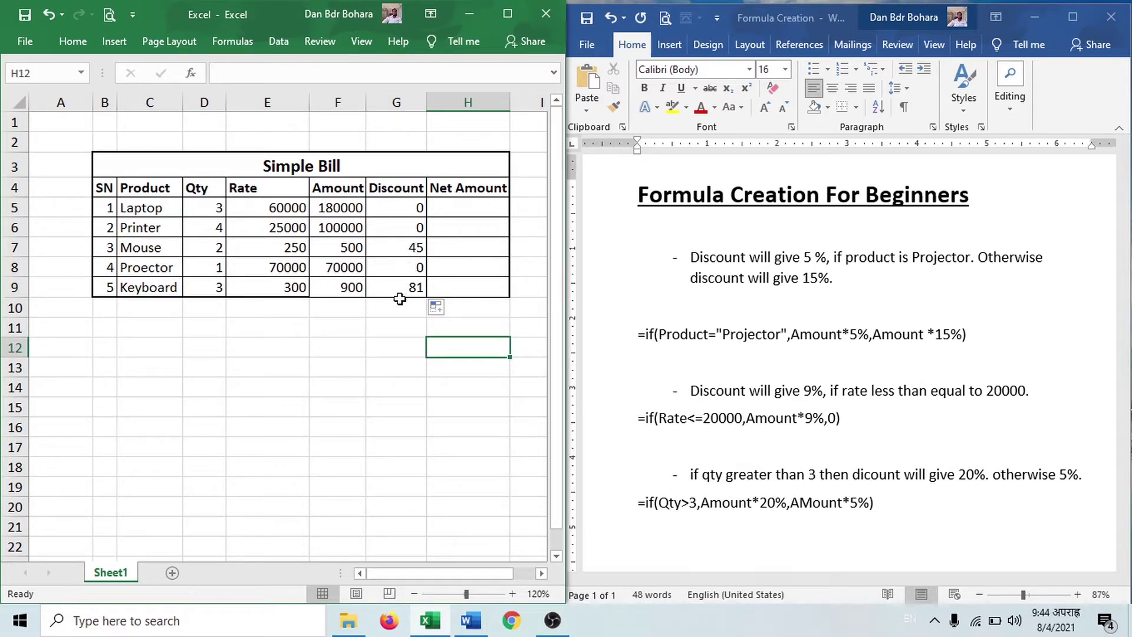
{"action": "left_click", "coordinate": [487, 324]}
{"action": "left_click", "coordinate": [345, 211]}
{"action": "left_click", "coordinate": [388, 211]}
{"action": "left_click", "coordinate": [475, 211]}
{"action": "left_click", "coordinate": [481, 347]}
{"action": "scroll", "coordinate": [814, 470], "scroll_direction": "down", "scroll_amount": 1}
{"action": "left_click", "coordinate": [708, 460]}
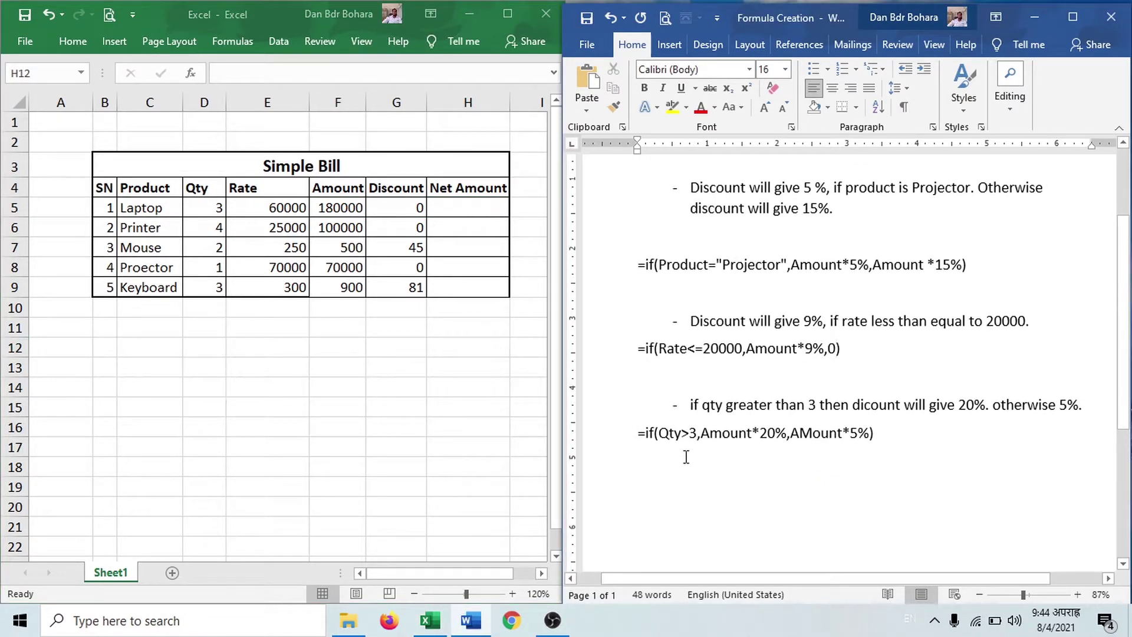
Check the Laptop row's Qty and Amount cells against the IF formulas in the Word document
{"action": "left_click", "coordinate": [468, 347]}
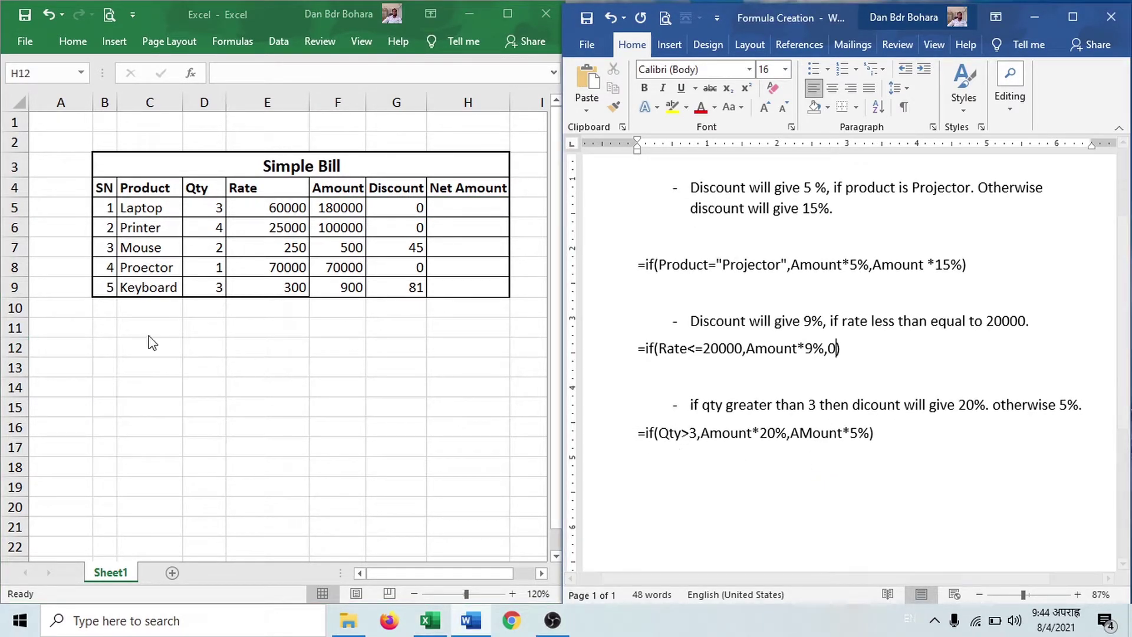
{"action": "left_click", "coordinate": [191, 208]}
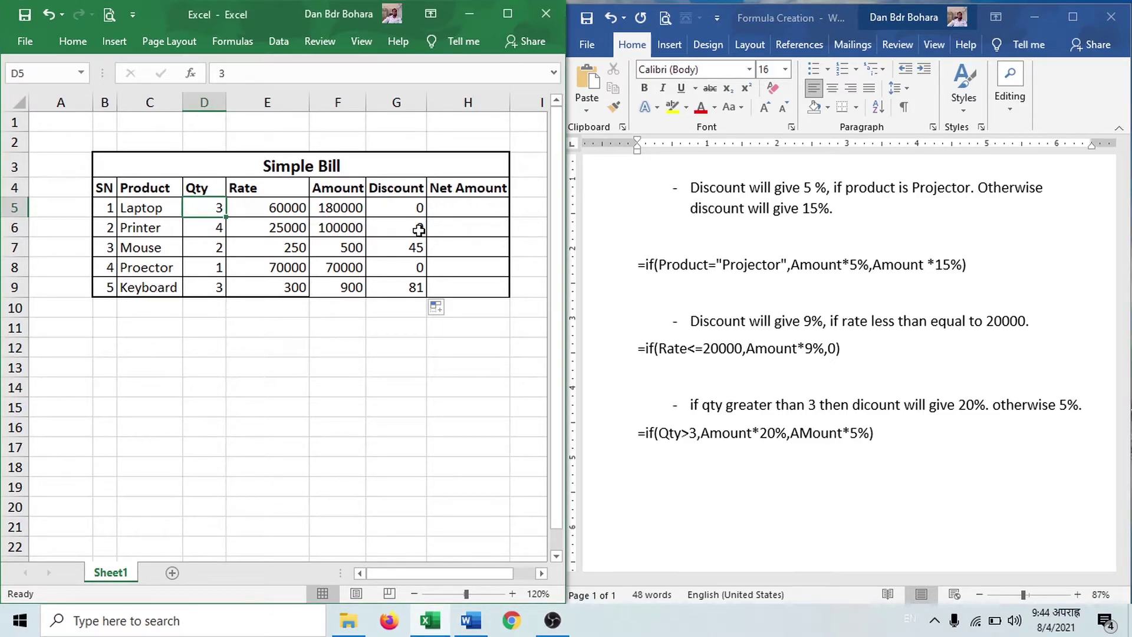
{"action": "left_click", "coordinate": [352, 210]}
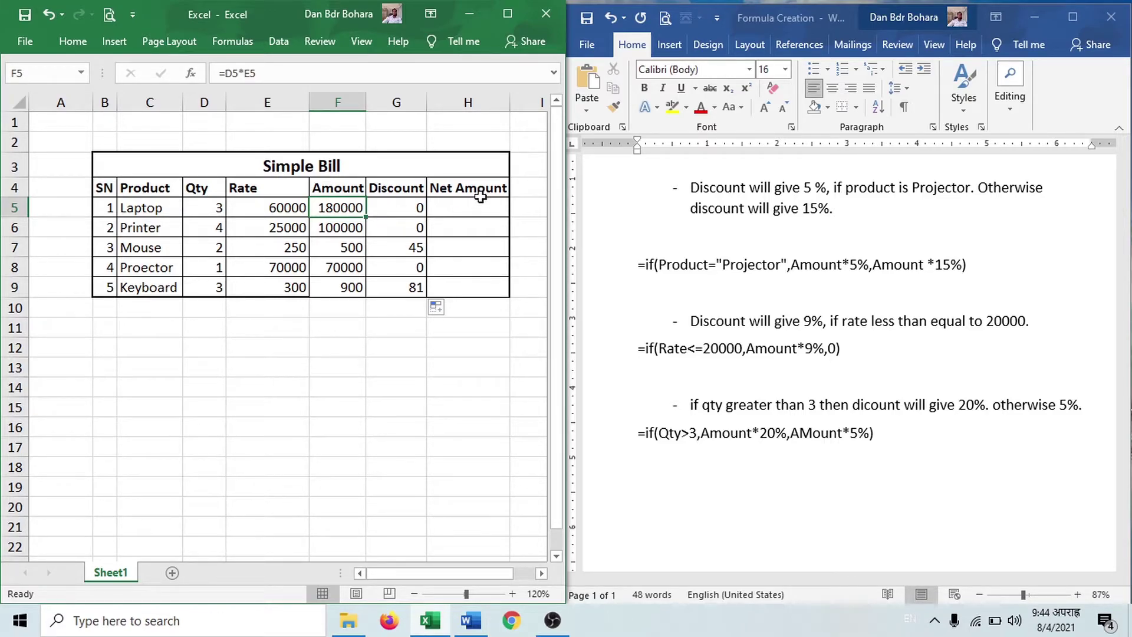
Clear the Discount column's formulas in G5:G9 of the Simple Bill table
{"action": "left_click", "coordinate": [345, 377]}
{"action": "left_click_drag", "start_coordinate": [405, 205], "coordinate": [417, 283]}
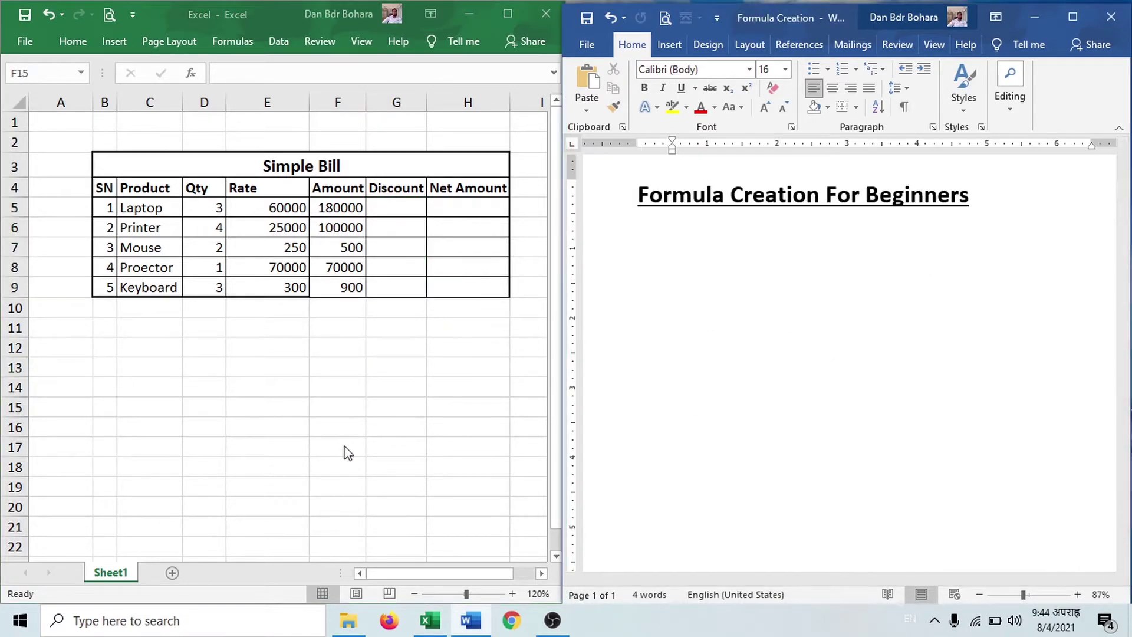
{"action": "left_click", "coordinate": [338, 409]}
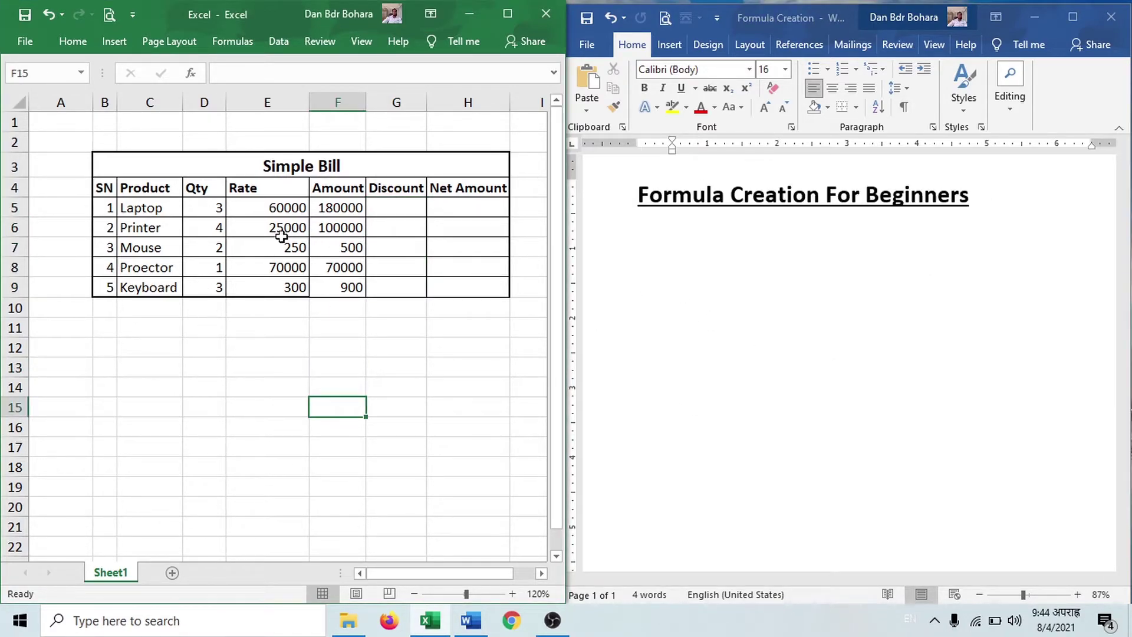
Enter the headings Name, Height and Short/Medium/Tall in C12:E12 below the Simple Bill table
{"action": "left_click", "coordinate": [198, 367]}
{"action": "left_click", "coordinate": [142, 355]}
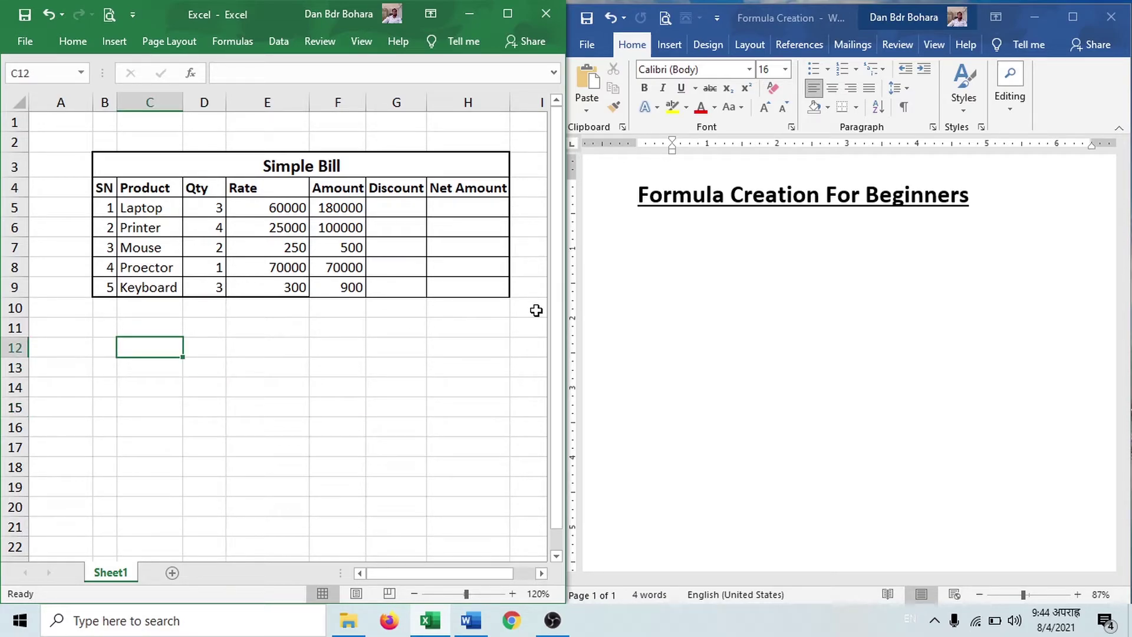
{"action": "type", "text": "Name"}
{"action": "key", "text": "Tab"}
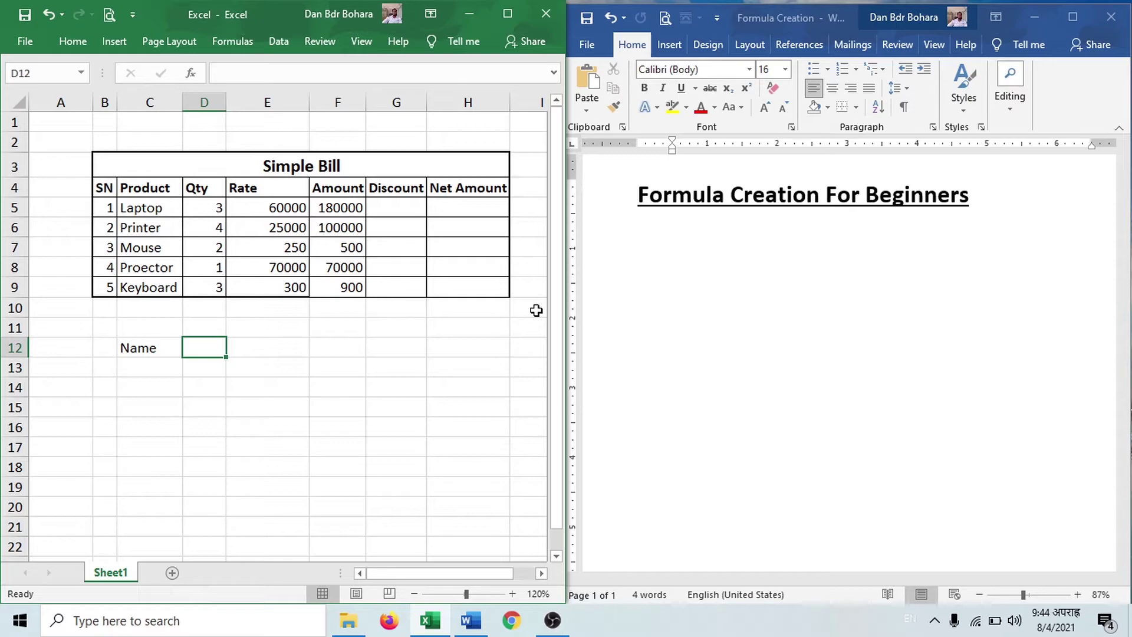
{"action": "type", "text": "Height"}
{"action": "key", "text": "Tab"}
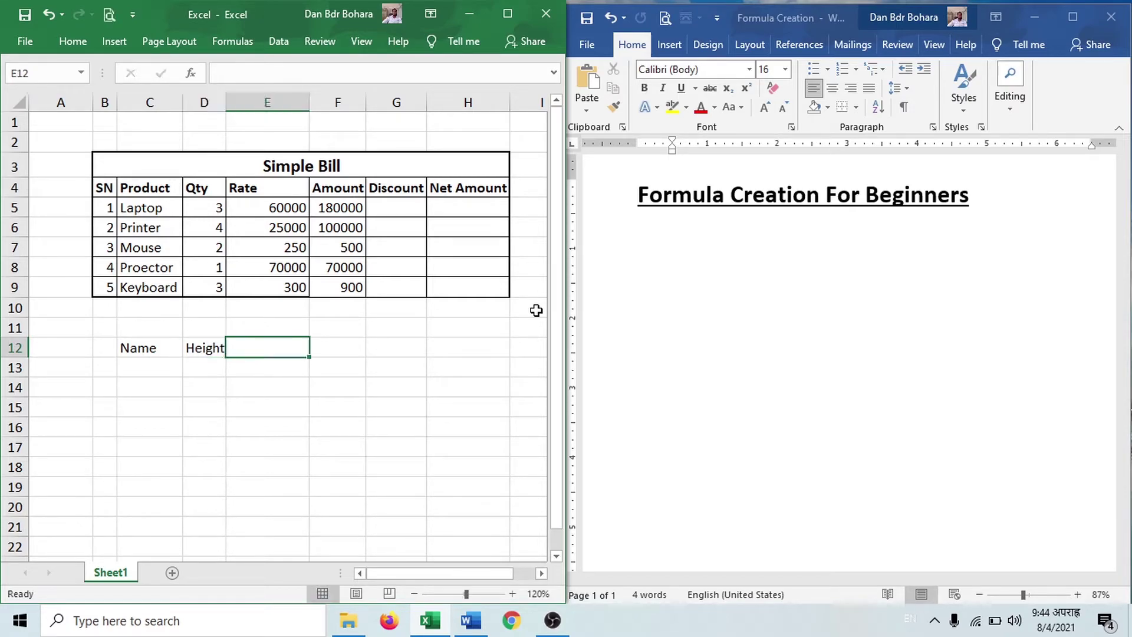
{"action": "type", "text": "Short/"}
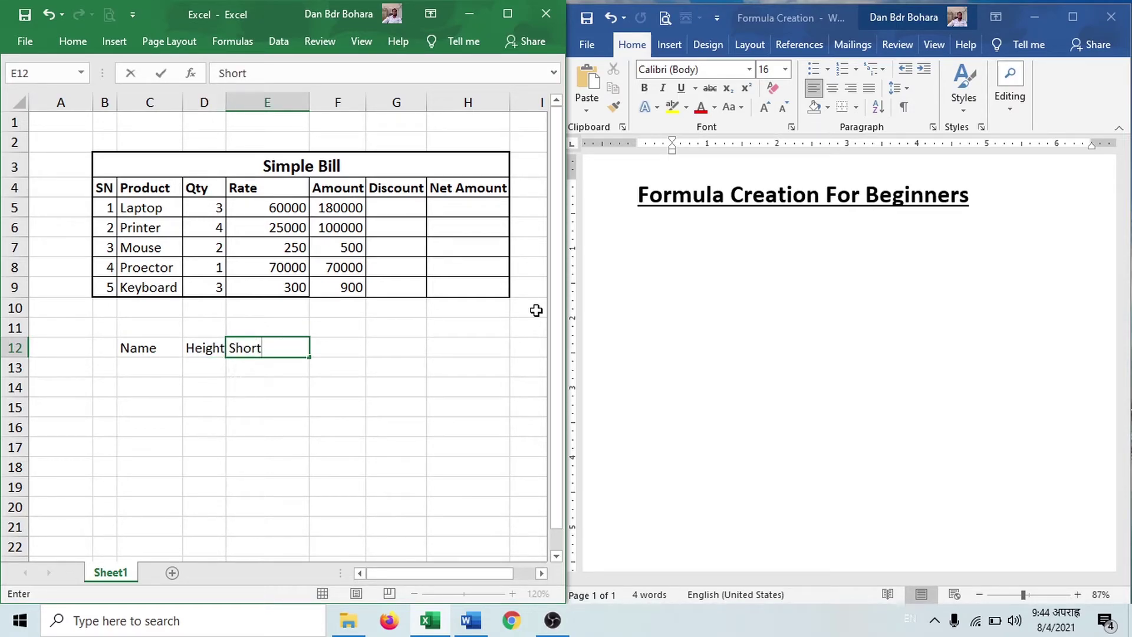
{"action": "type", "text": "ta"}
{"action": "key", "text": "BackSpace"}
{"action": "key", "text": "BackSpace"}
{"action": "type", "text": "Tall"}
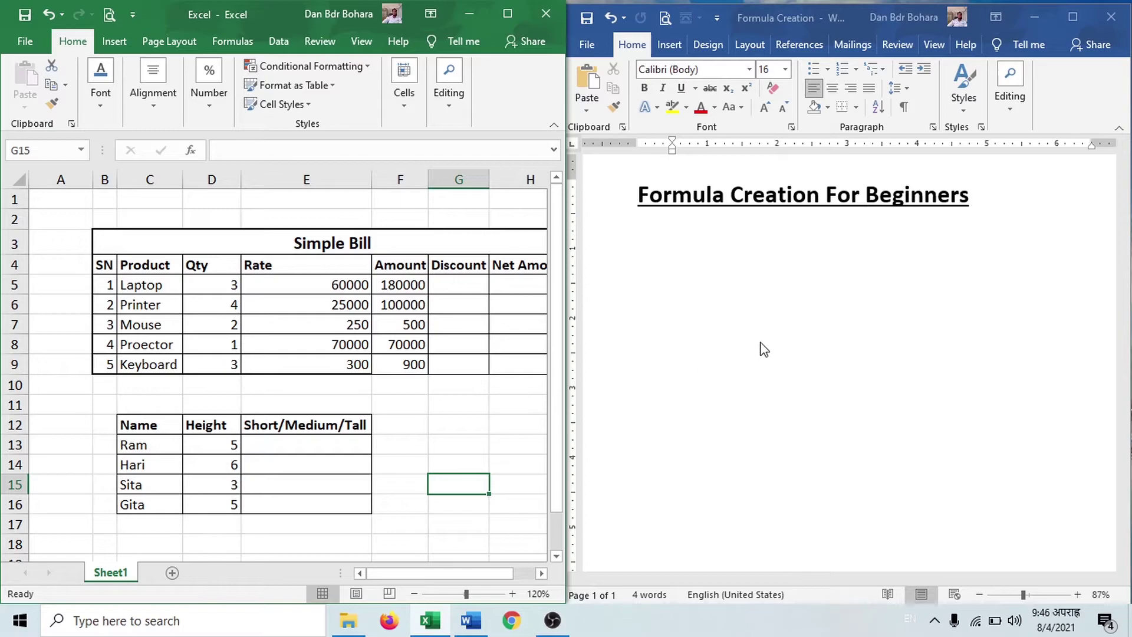
Switch to Word and write the condition "height > 5, Tall" below the Formula Creation For Beginners title
{"action": "left_click", "coordinate": [733, 347]}
{"action": "key", "text": "Return"}
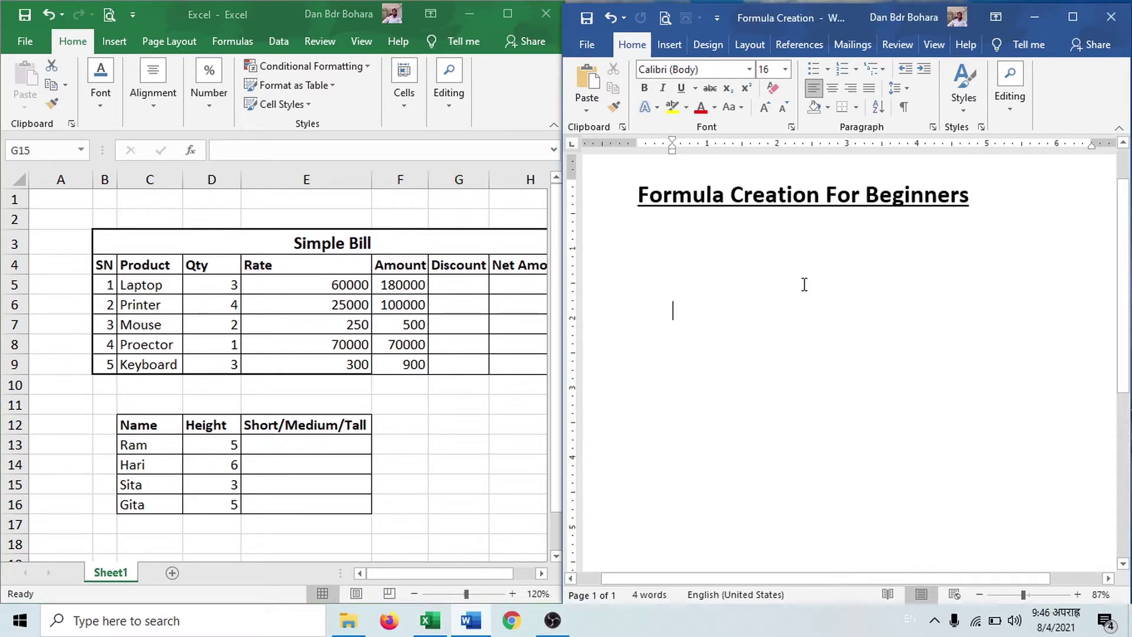
{"action": "type", "text": "height >"}
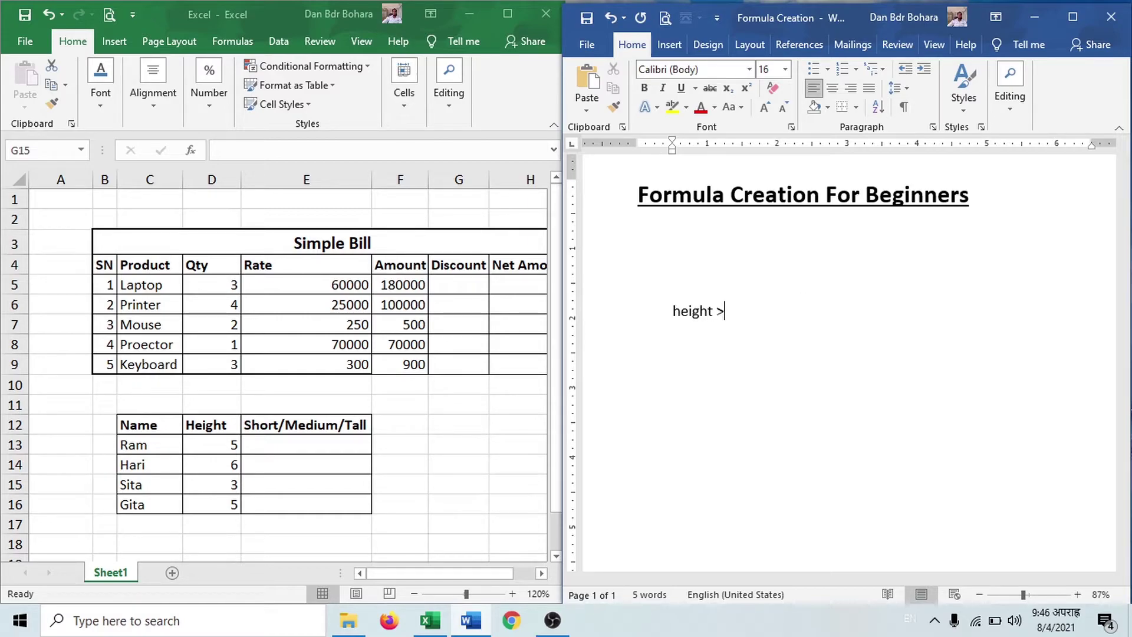
{"action": "type", "text": " 5"}
{"action": "key", "text": "BackSpace"}
{"action": "type", "text": "5, Tall"}
{"action": "key", "text": "Return"}
Add the second condition line "height <5 and >4, Medium" below the Tall condition
{"action": "type", "text": "height >"}
{"action": "key", "text": "BackSpace"}
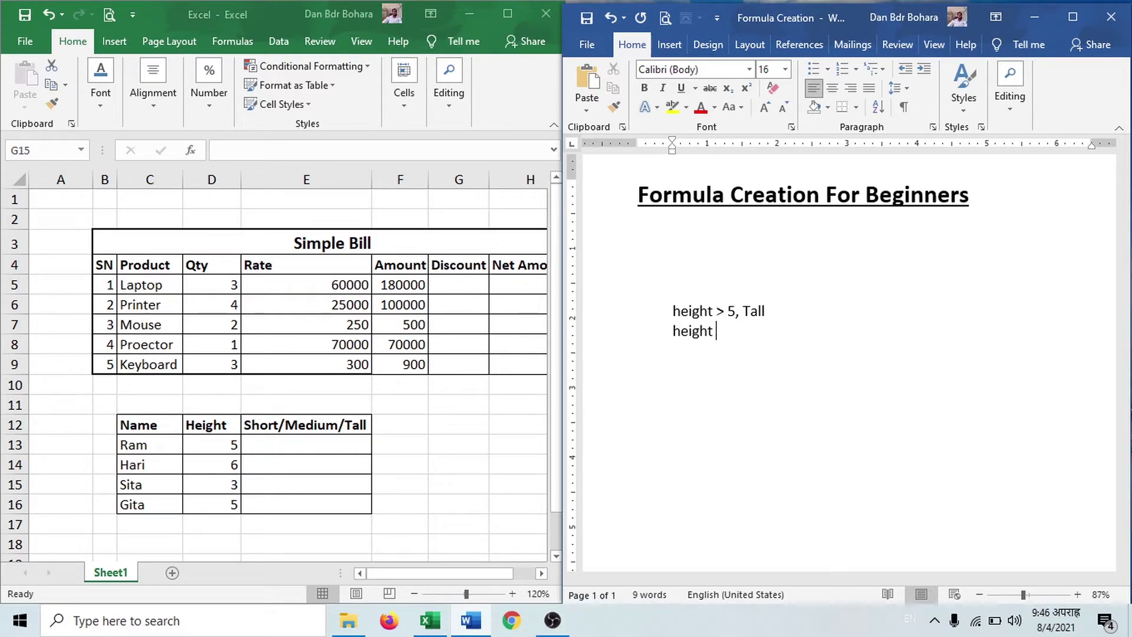
{"action": "type", "text": "<5 and >4"}
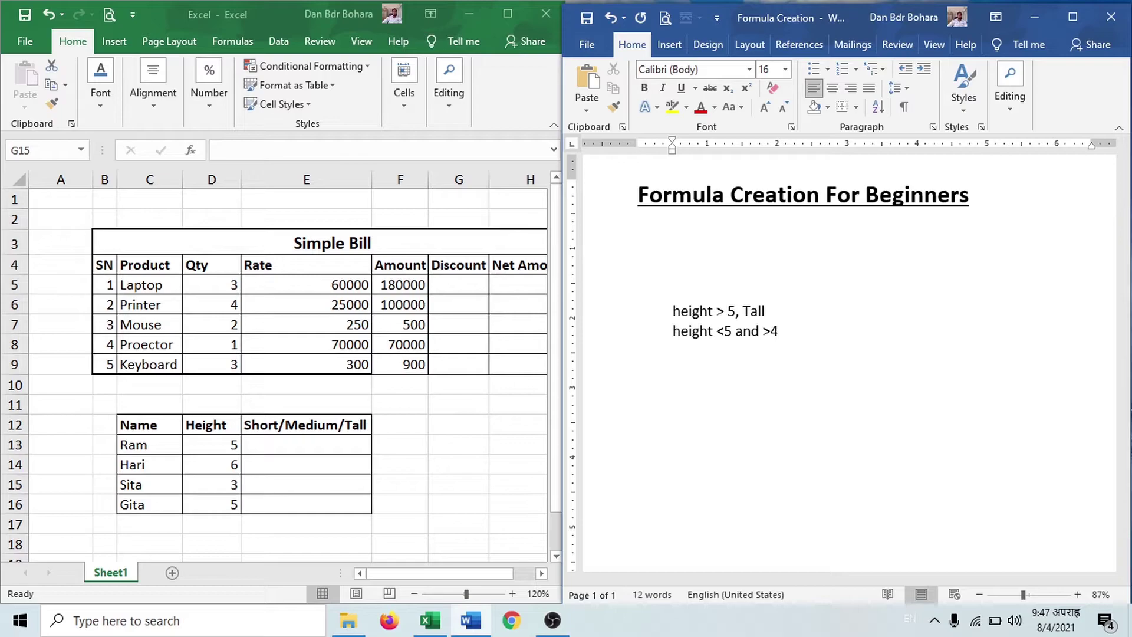
{"action": "type", "text": ", Medium"}
Add the third condition line "Height <4, short." below the Medium condition
{"action": "type", "text": "Height "}
{"action": "type", "text": "less"}
{"action": "key", "text": "BackSpace"}
{"action": "key", "text": "BackSpace"}
{"action": "key", "text": "BackSpace"}
{"action": "key", "text": "BackSpace"}
{"action": "type", "text": "<4, short."}
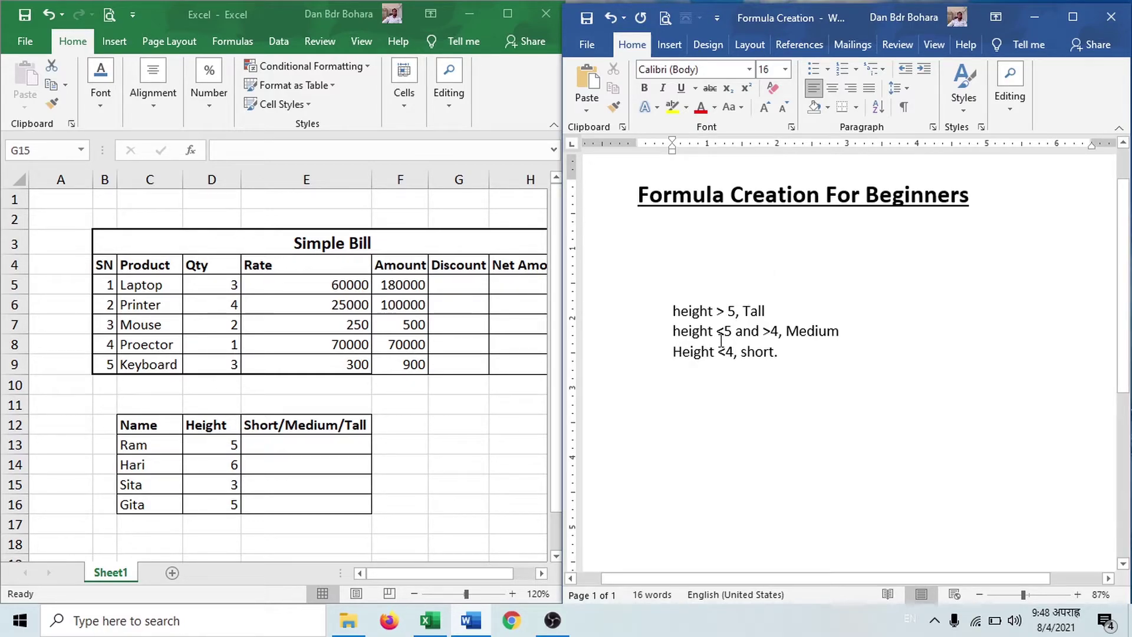
{"action": "key", "text": "Return"}
Start a nested formula below the conditions with =if(height>5, "Tall", if(
{"action": "left_click", "coordinate": [708, 418]}
{"action": "type", "text": "If("}
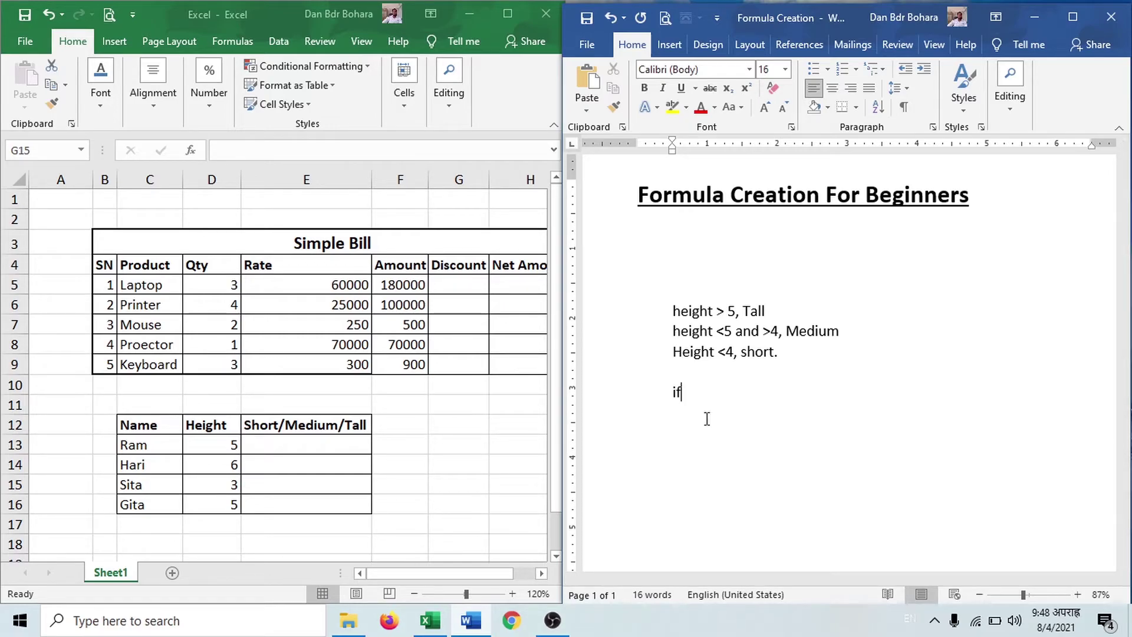
{"action": "key", "text": "BackSpace"}
{"action": "key", "text": "BackSpace"}
{"action": "key", "text": "BackSpace"}
{"action": "type", "text": "=if(height"}
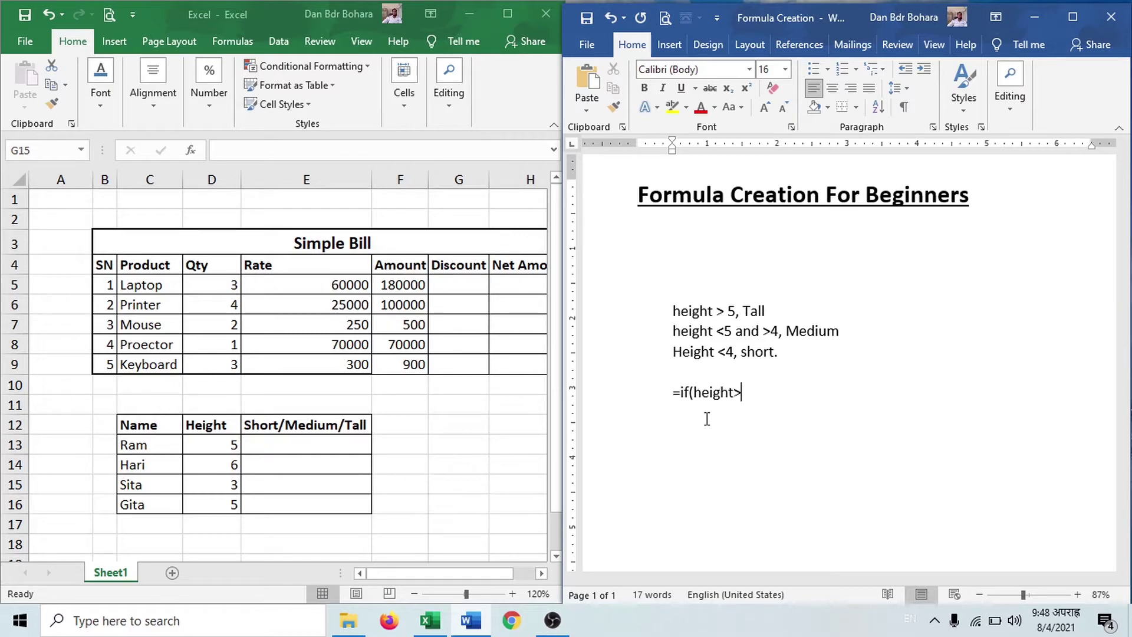
{"action": "type", "text": ">5, \"Tall\", if("}
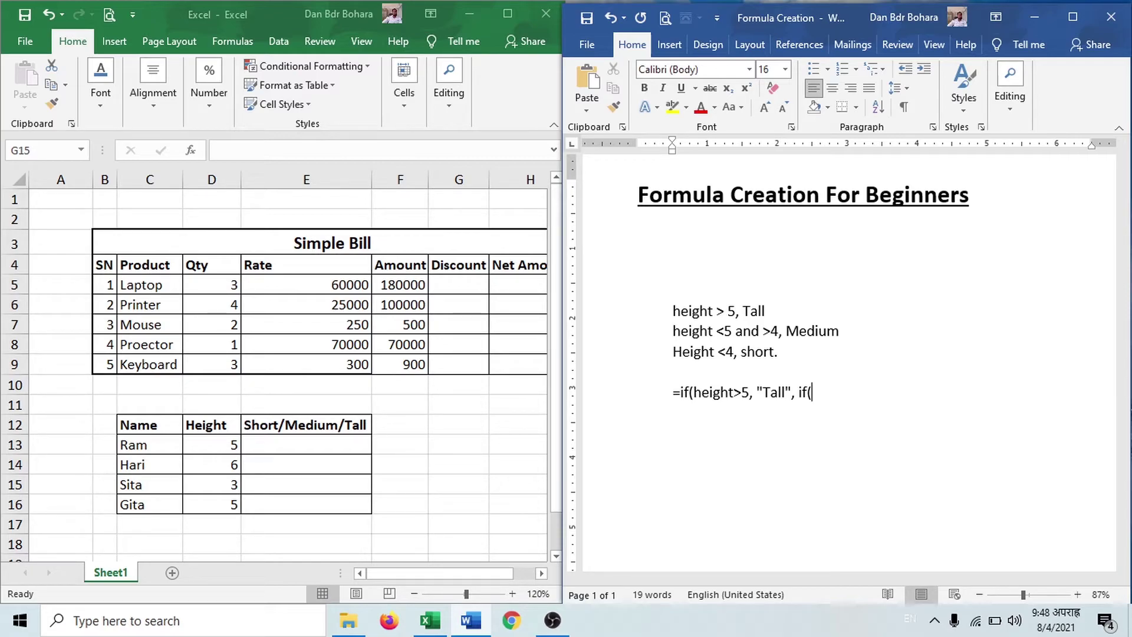
Complete the nested IF formula in the document with height>4,"Medium","Short"))
{"action": "type", "text": "height>4"}
{"action": "type", "text": ","}
{"action": "type", "text": "\"Medium\""}
{"action": "type", "text": ","}
{"action": "type", "text": "i"}
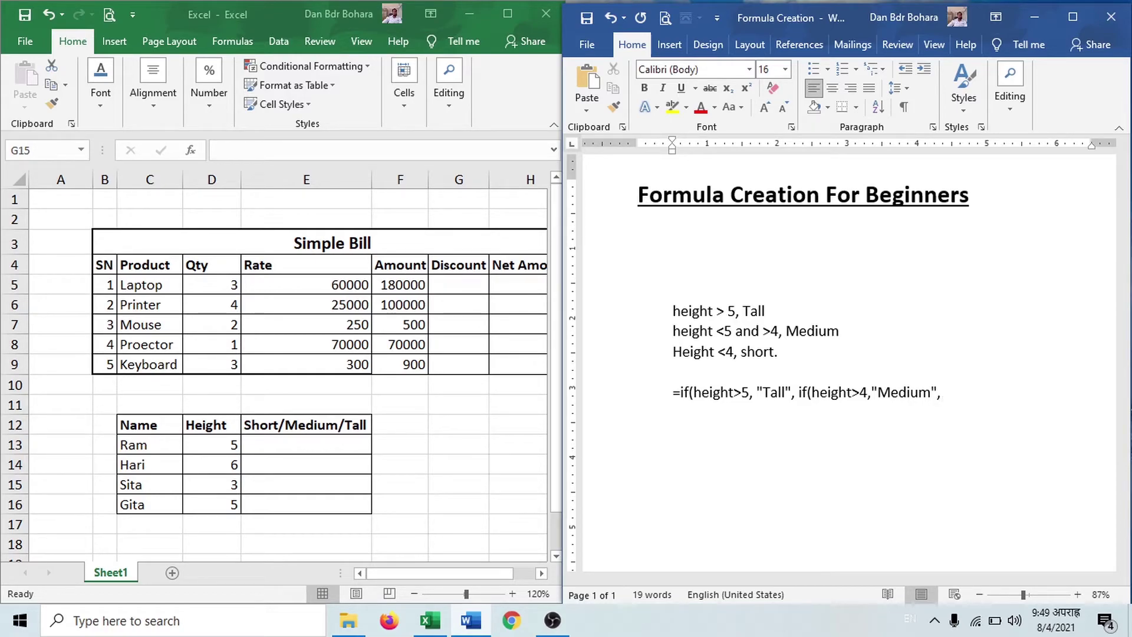
{"action": "type", "text": "\"Short\""}
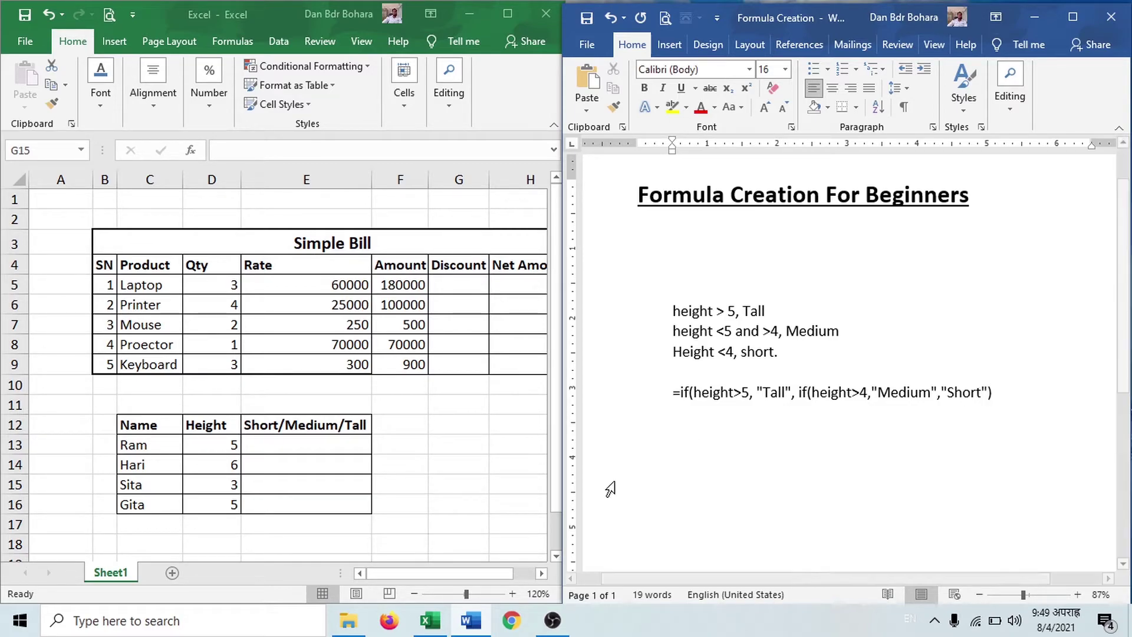
{"action": "type", "text": "))"}
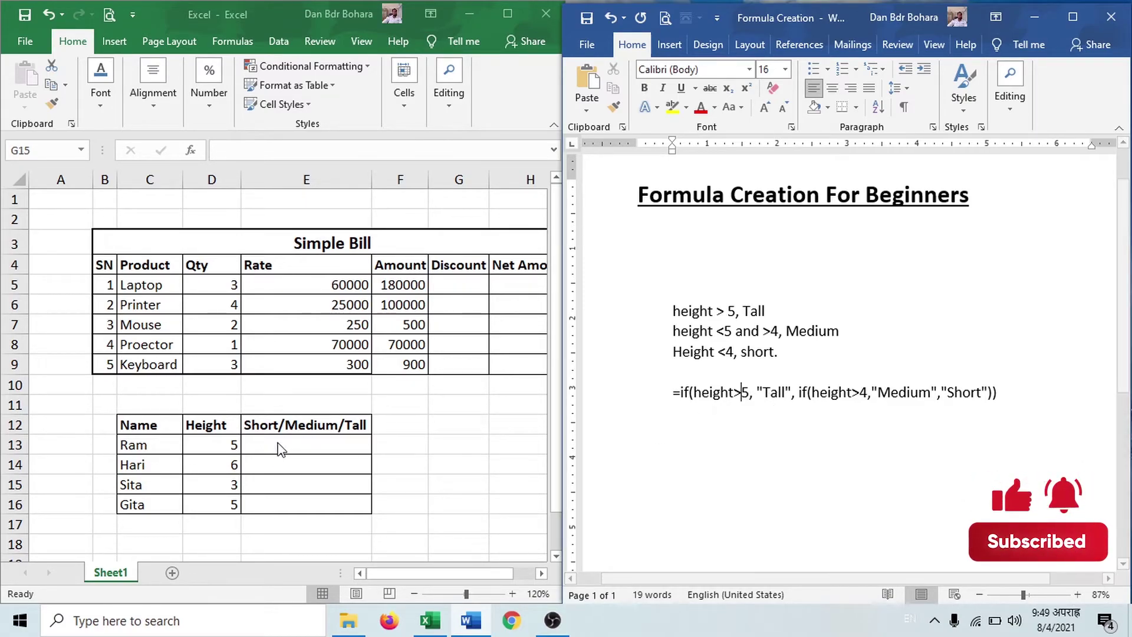
Examine the Tall, Medium and Short parts of the nested IF formula in the Word document
{"action": "key", "text": "alt+Tab"}
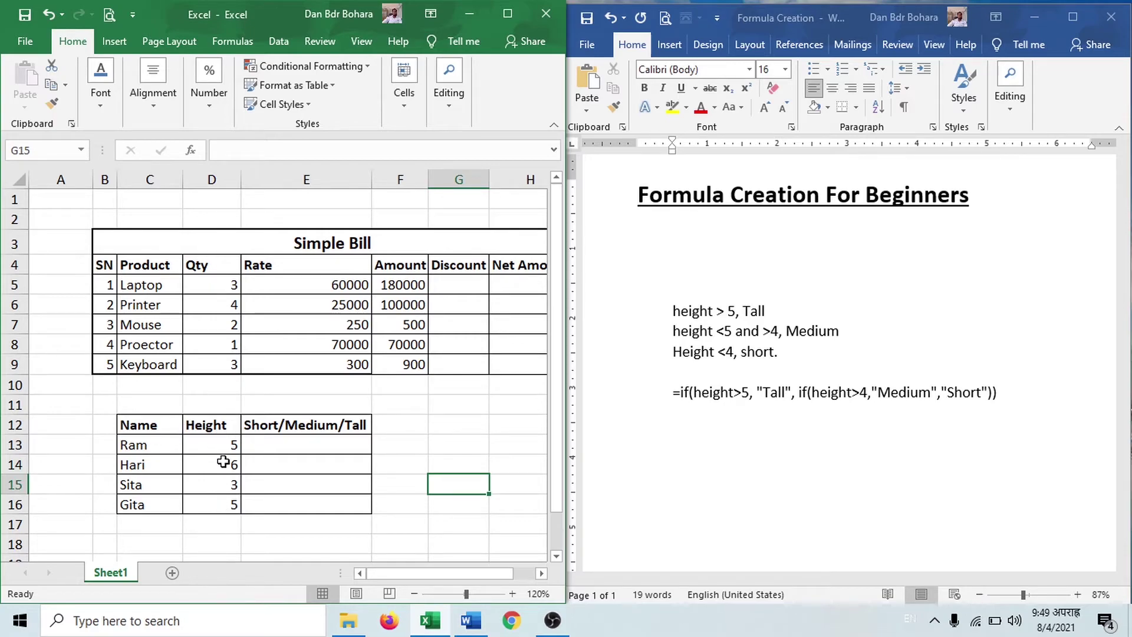
{"action": "key", "text": "alt+Tab"}
{"action": "left_click", "coordinate": [791, 394]}
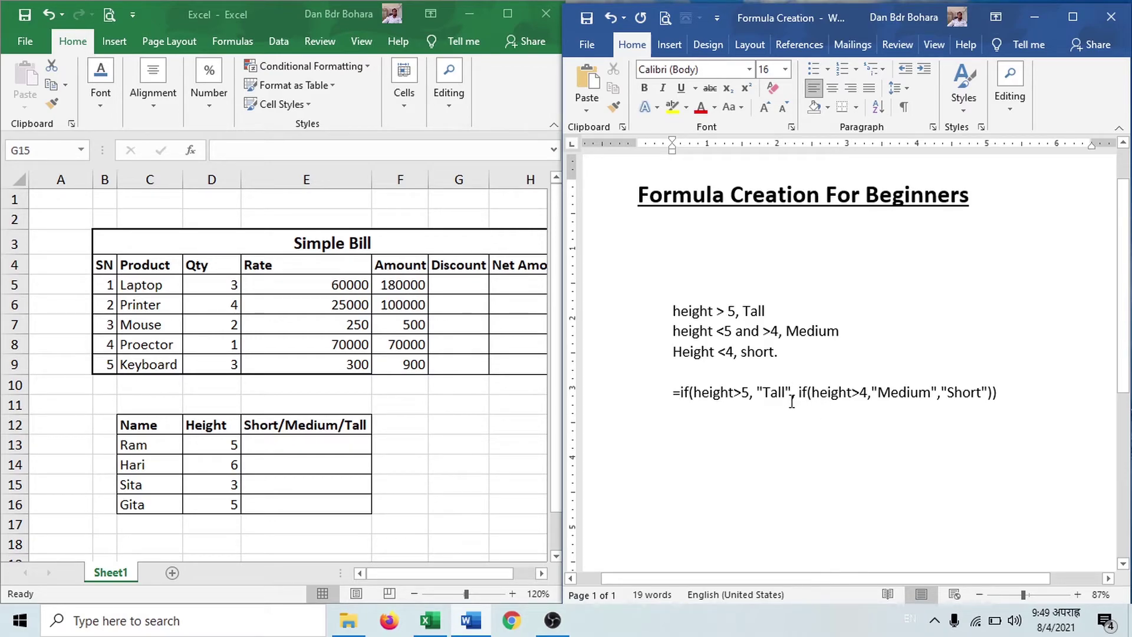
{"action": "left_click_drag", "start_coordinate": [674, 399], "coordinate": [794, 404]}
{"action": "left_click", "coordinate": [783, 397]}
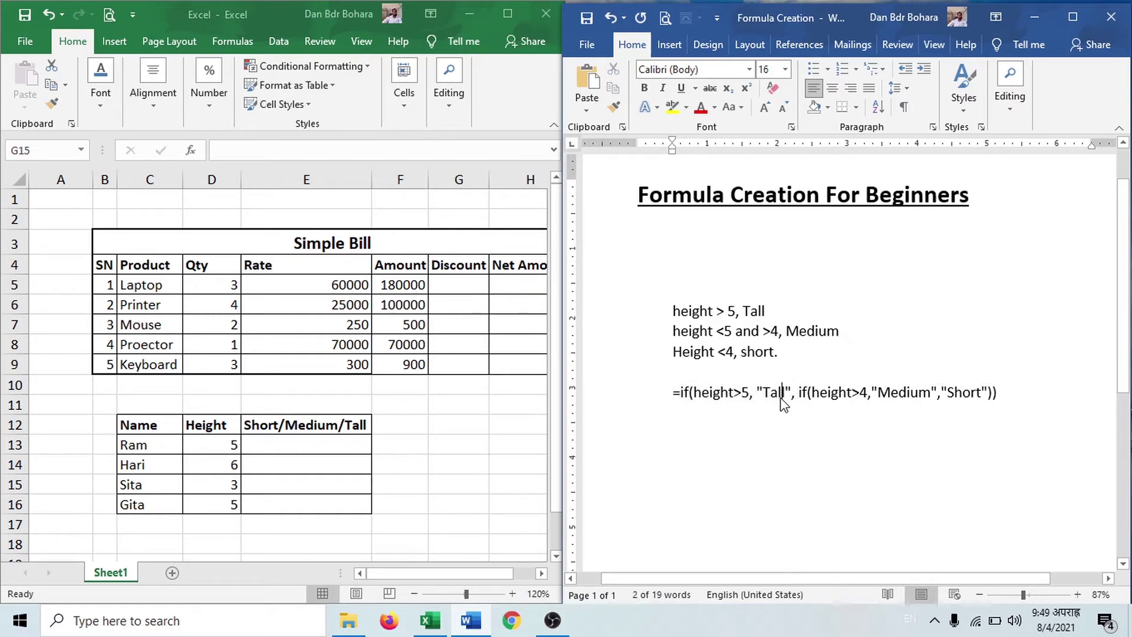
{"action": "left_click_drag", "start_coordinate": [799, 394], "coordinate": [921, 396]}
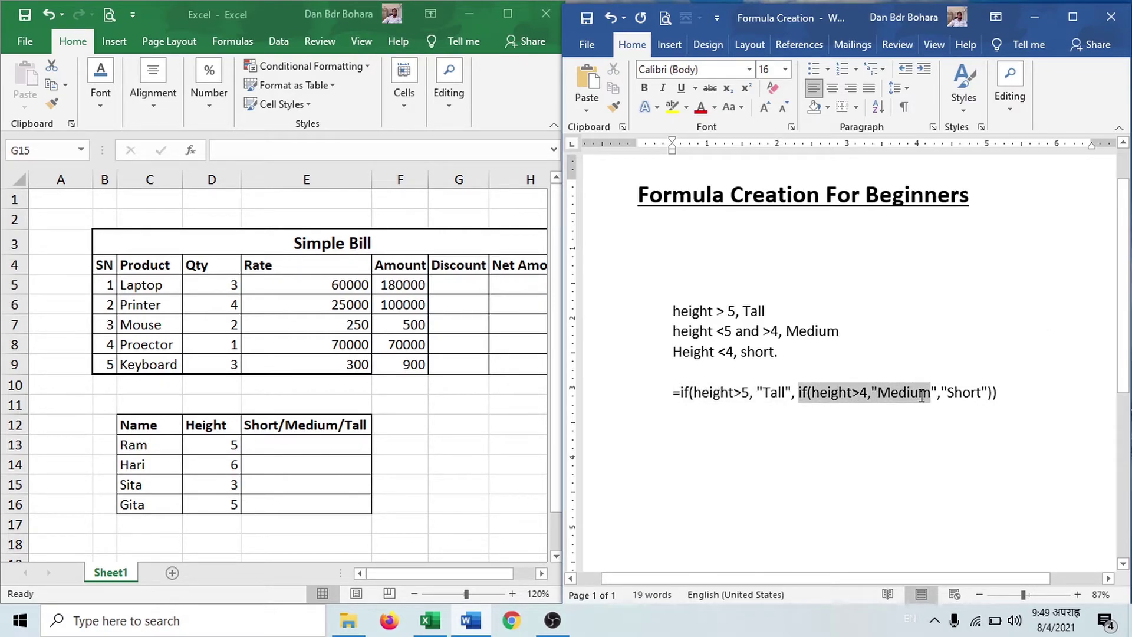
{"action": "left_click", "coordinate": [919, 397]}
{"action": "left_click_drag", "start_coordinate": [934, 395], "coordinate": [992, 394]}
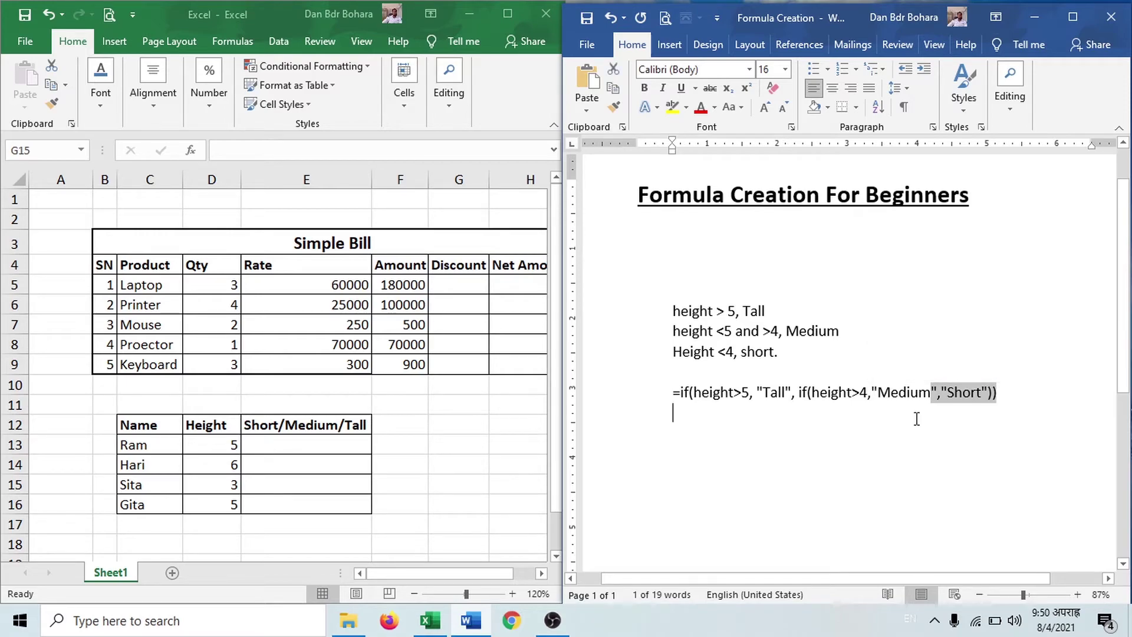
{"action": "left_click", "coordinate": [681, 410]}
Review how the height>5 test leads to the nested height>4 test and the Short result
{"action": "left_click_drag", "start_coordinate": [679, 394], "coordinate": [798, 394]}
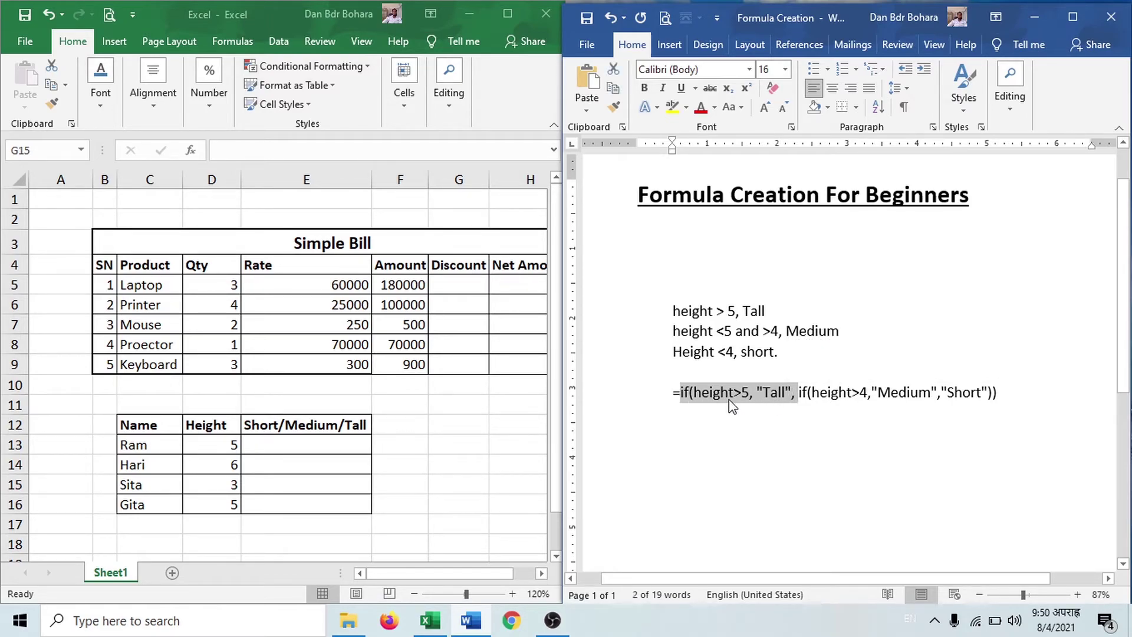
{"action": "left_click", "coordinate": [774, 401]}
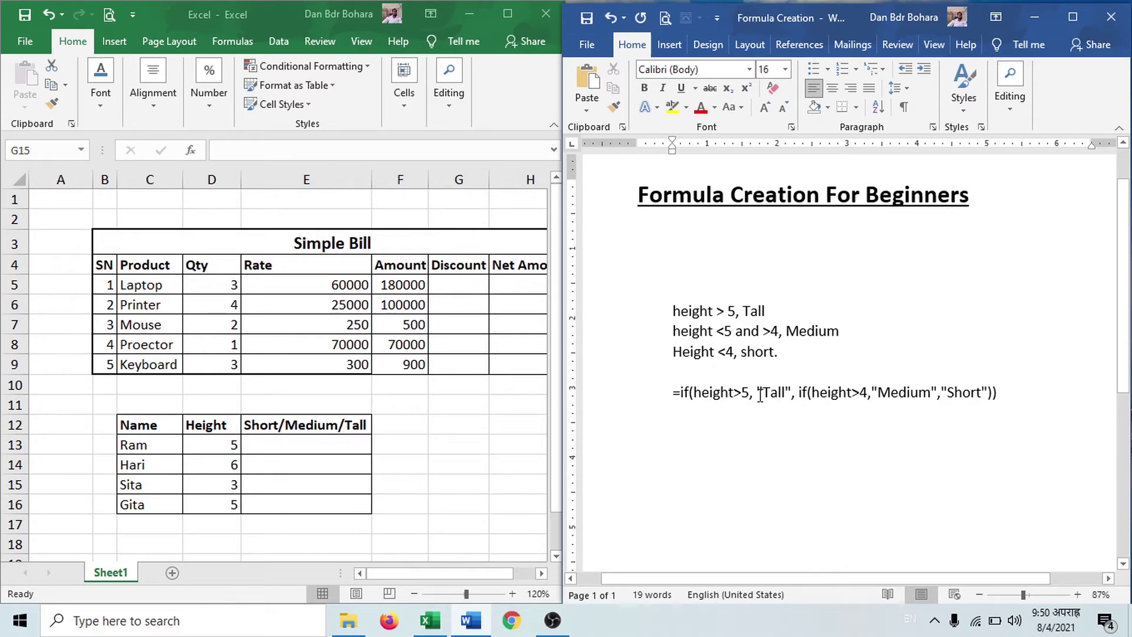
{"action": "left_click_drag", "start_coordinate": [798, 394], "coordinate": [679, 394]}
{"action": "left_click", "coordinate": [813, 403]}
{"action": "left_click_drag", "start_coordinate": [801, 394], "coordinate": [907, 395]}
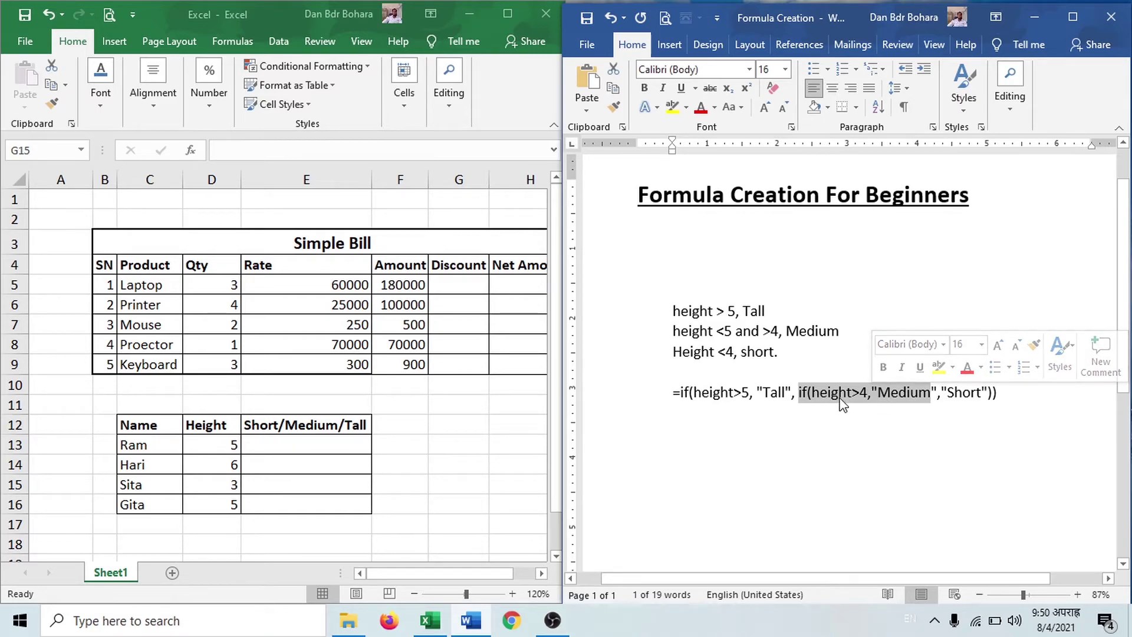
{"action": "left_click", "coordinate": [906, 395]}
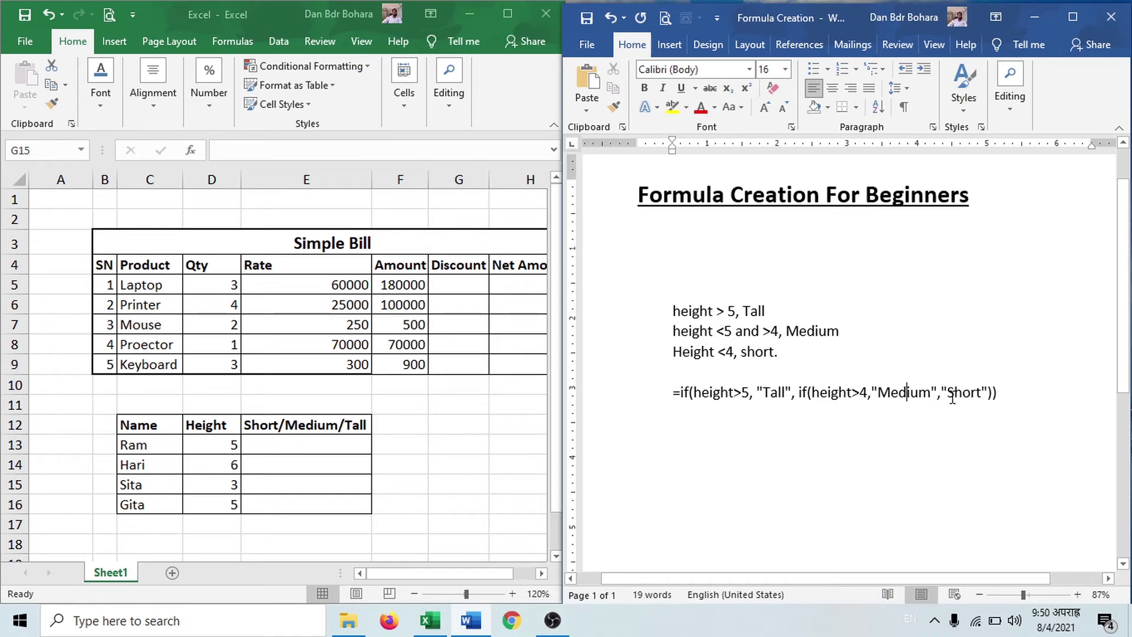
{"action": "left_click_drag", "start_coordinate": [946, 391], "coordinate": [982, 392]}
{"action": "left_click", "coordinate": [972, 404]}
{"action": "left_click", "coordinate": [810, 393]}
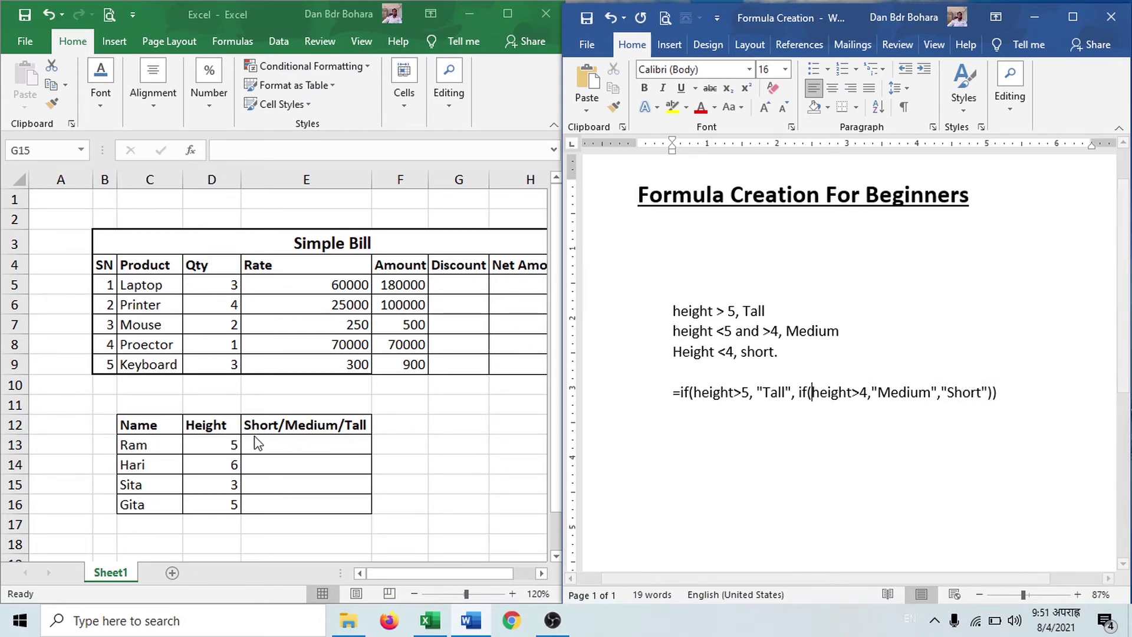
Switch to Excel and start the nested formula in cell E13 with =if(D13>5,"Tall",if(
{"action": "left_click", "coordinate": [291, 443]}
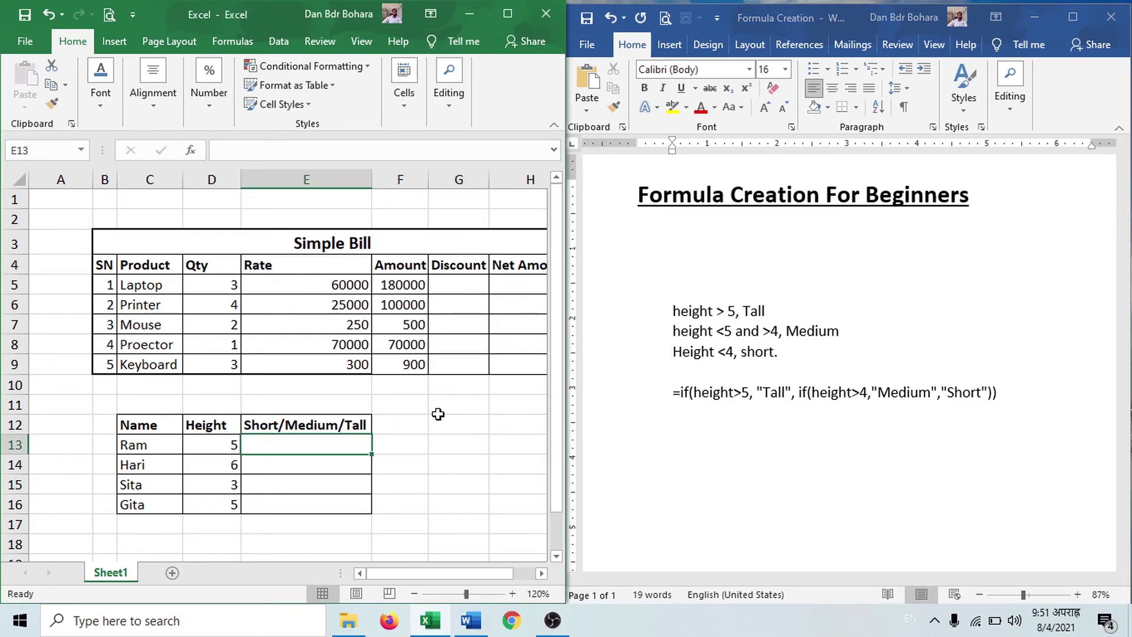
{"action": "type", "text": "=if("}
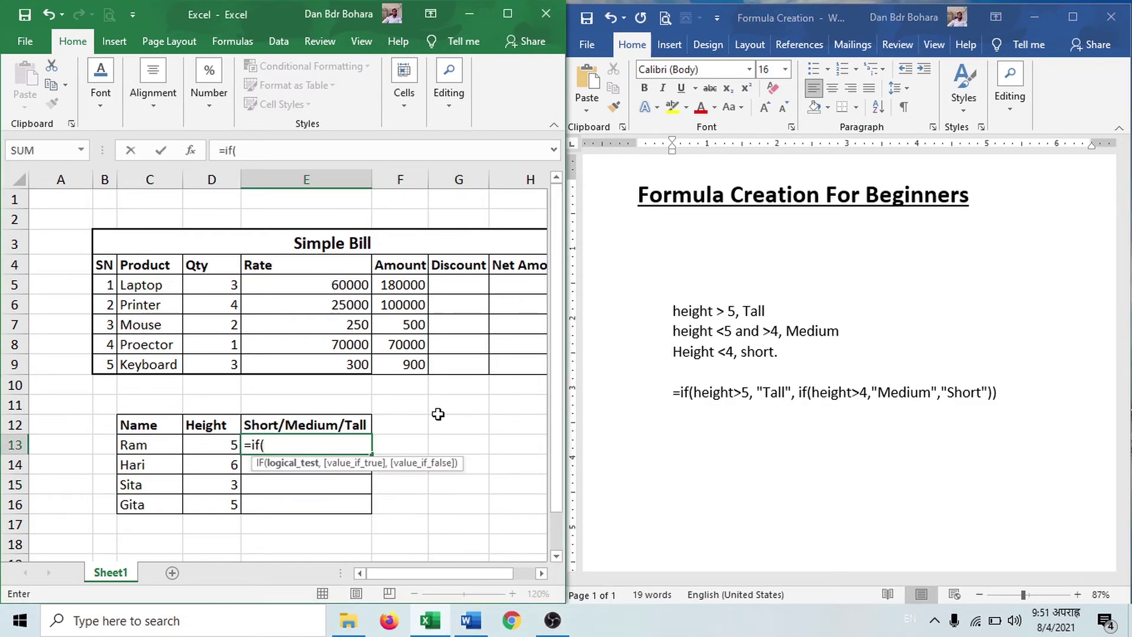
{"action": "key", "text": "Left"}
{"action": "type", "text": ">"}
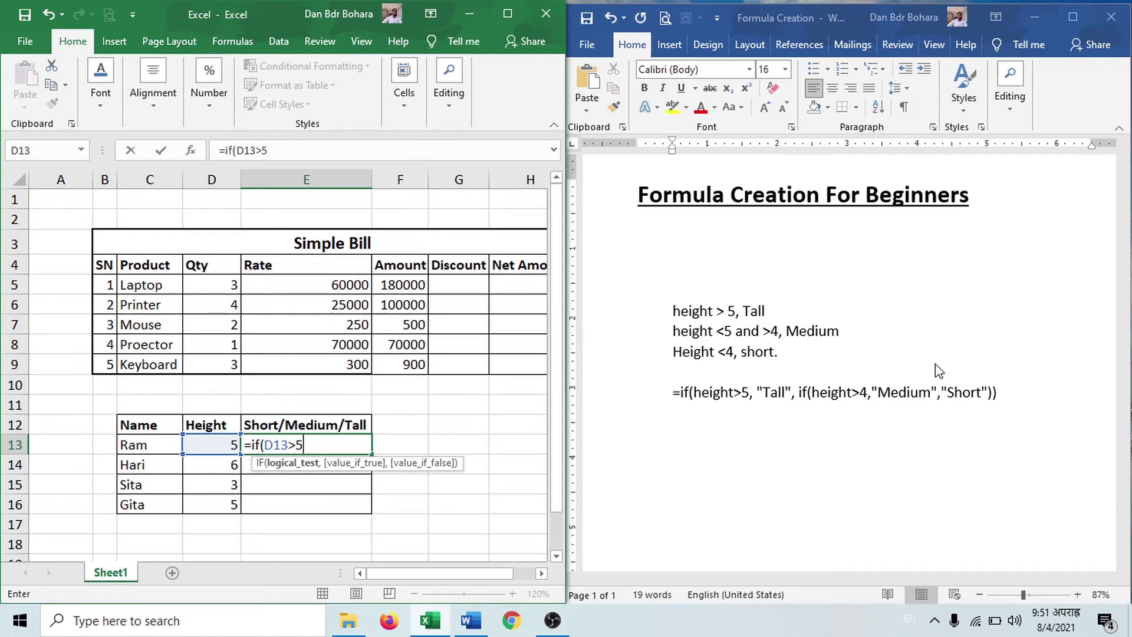
{"action": "type", "text": "5,"}
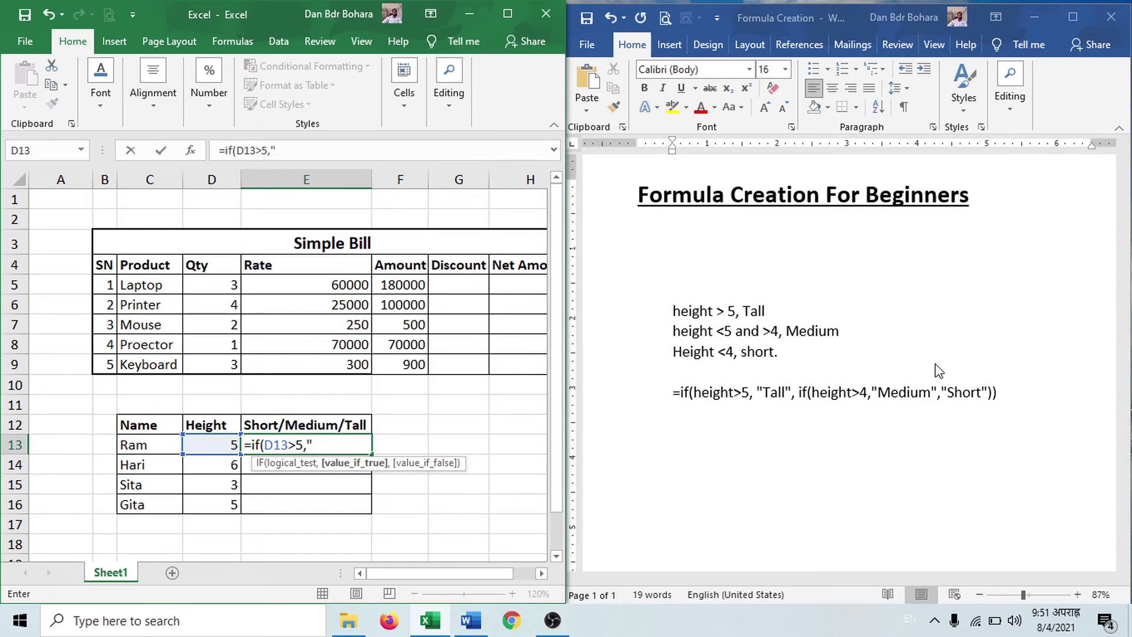
{"action": "type", "text": "\"Tall\","}
{"action": "type", "text": "if("}
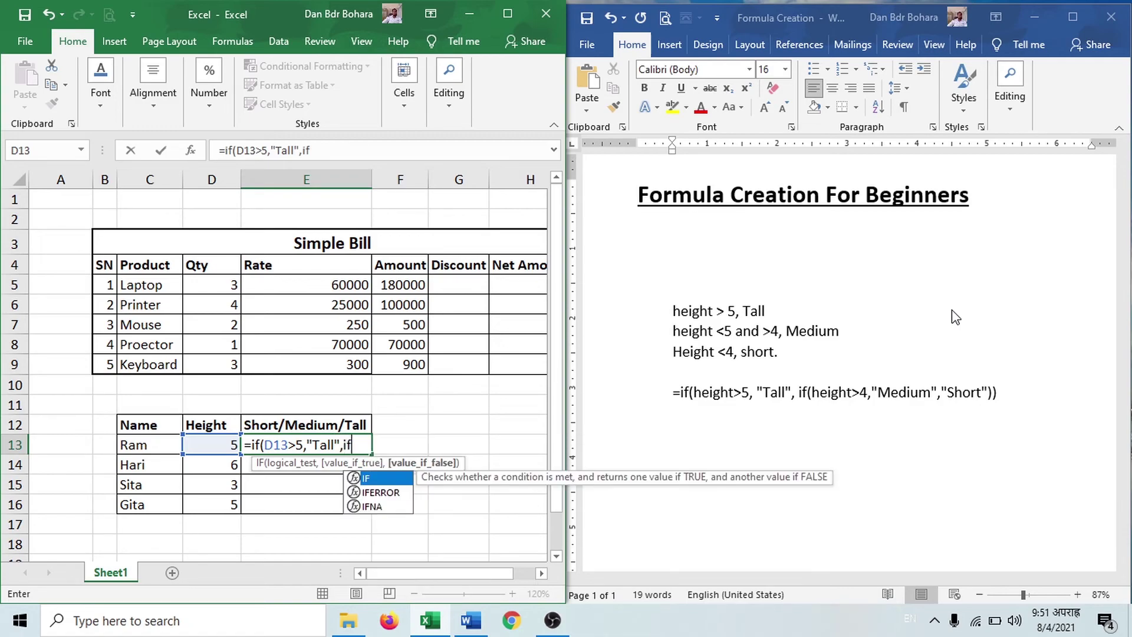
Complete the nested IF formula in E13 with D13>4,"Medium","Short")) and enter it
{"action": "left_click", "coordinate": [214, 445]}
{"action": "type", "text": ">4,\"Me"}
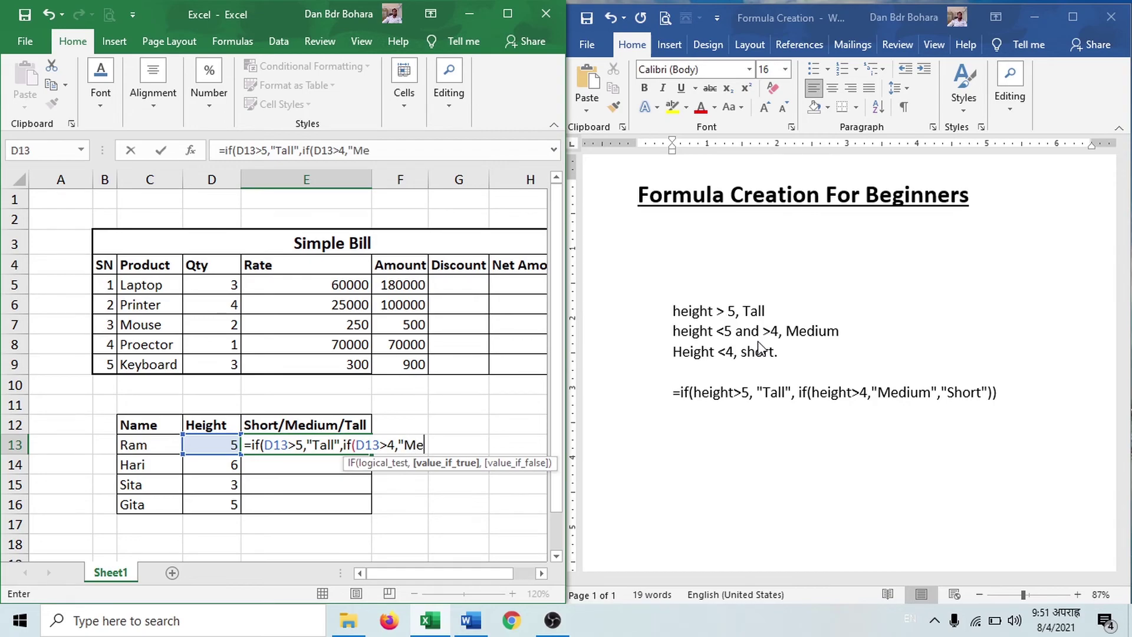
{"action": "type", "text": "dium\",\"Sho"}
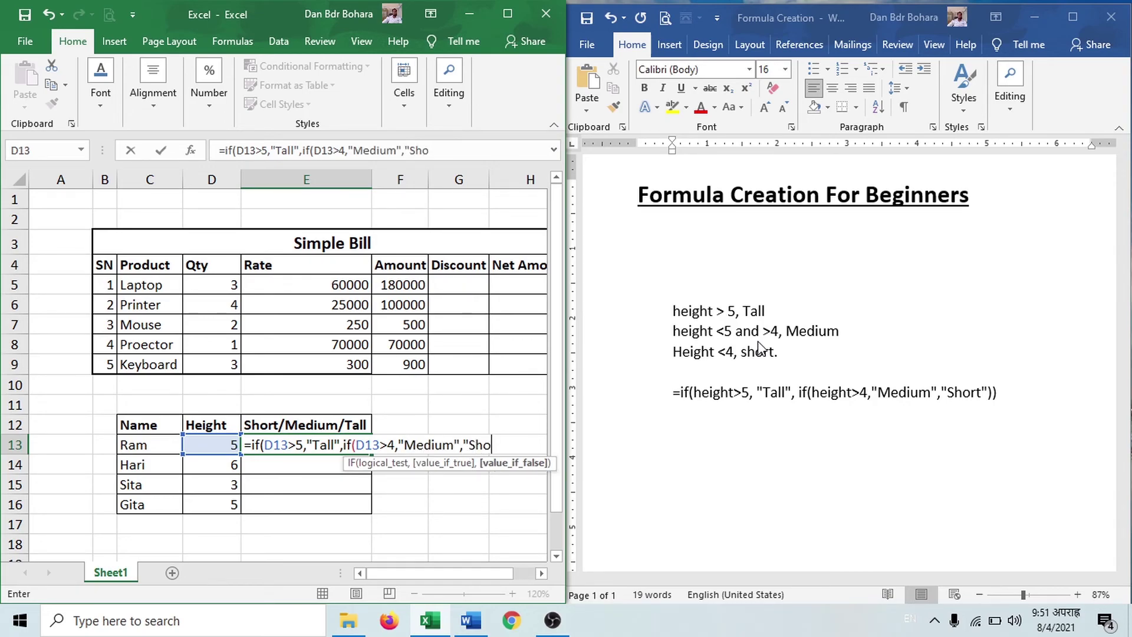
{"action": "type", "text": "rt\")"}
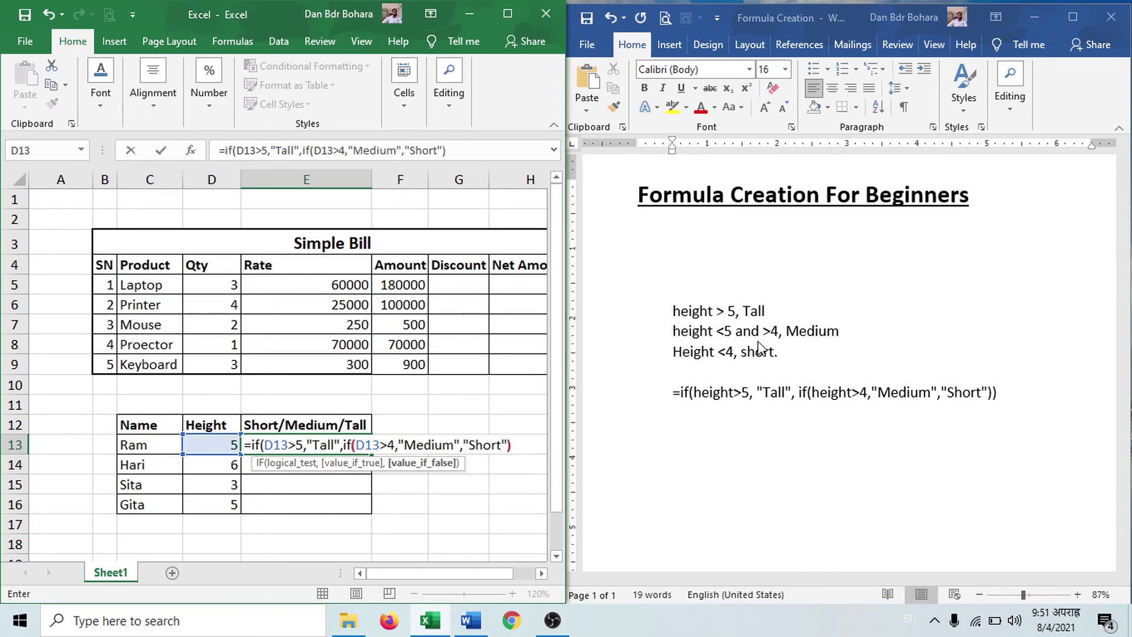
{"action": "type", "text": ")"}
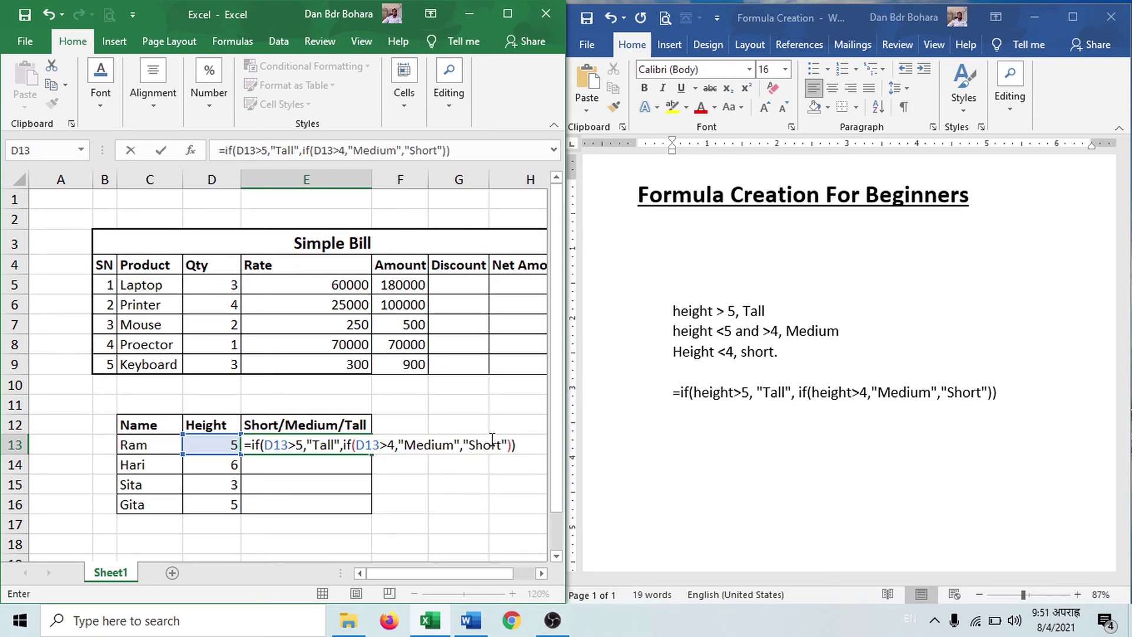
{"action": "key", "text": "Return"}
Fill the nested IF formula from E13 down through E16 for the remaining people in the height table
{"action": "left_click", "coordinate": [325, 447]}
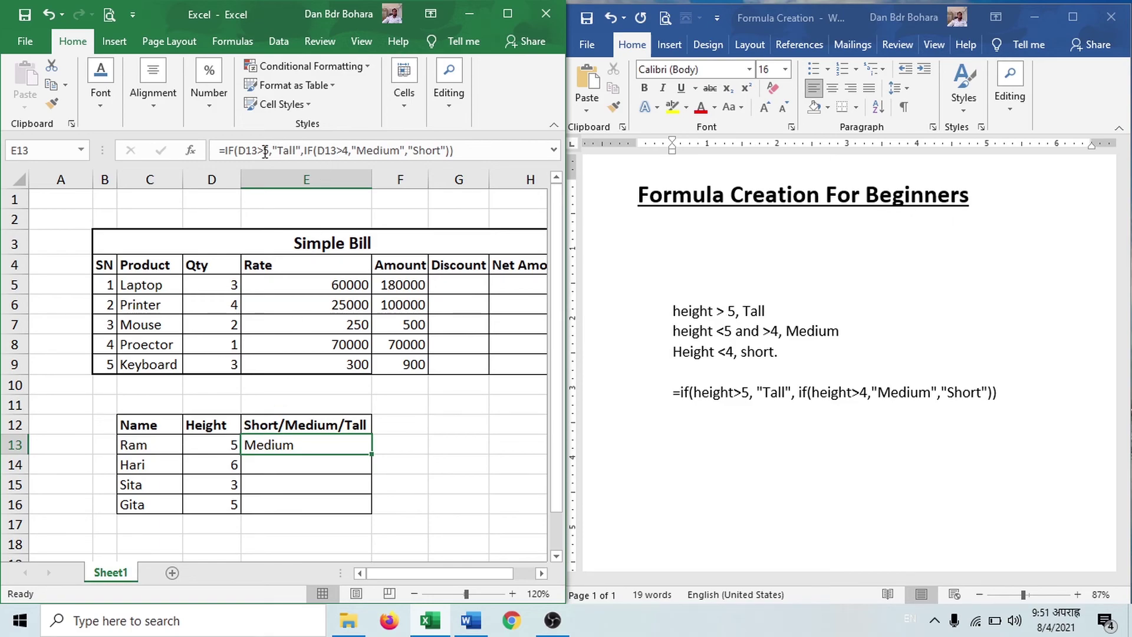
{"action": "key", "text": "alt+Tab"}
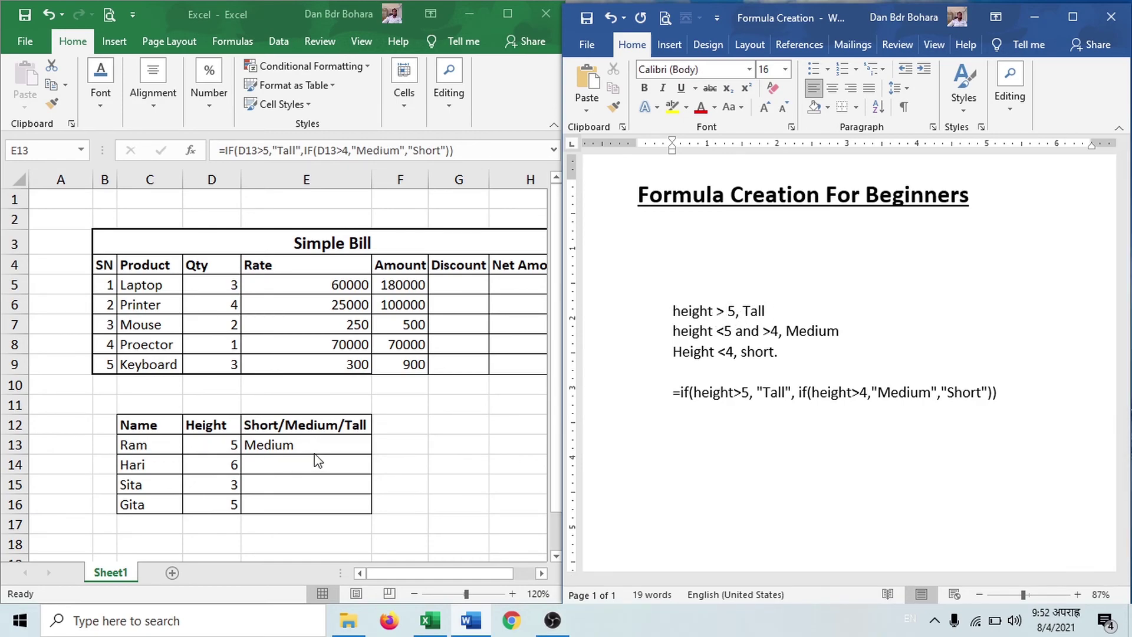
{"action": "left_click", "coordinate": [351, 446]}
{"action": "left_click_drag", "start_coordinate": [375, 454], "coordinate": [373, 512]}
{"action": "left_click", "coordinate": [306, 544]}
Check the filled formulas and height classifications in cells E16, E13 and E14
{"action": "left_click", "coordinate": [286, 510]}
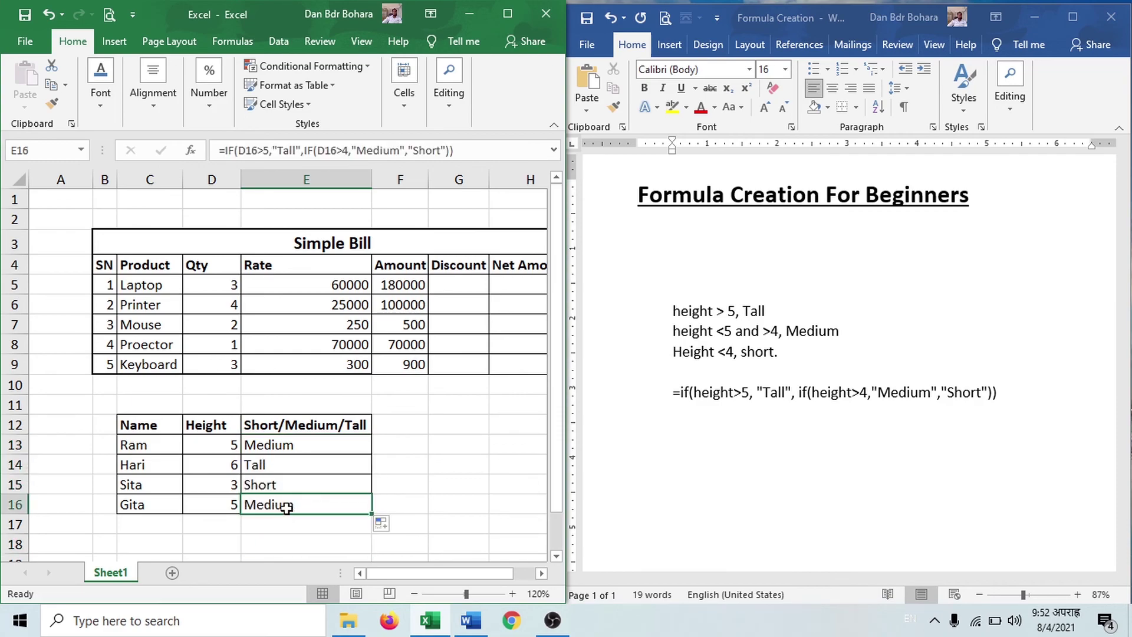
{"action": "left_click", "coordinate": [270, 446]}
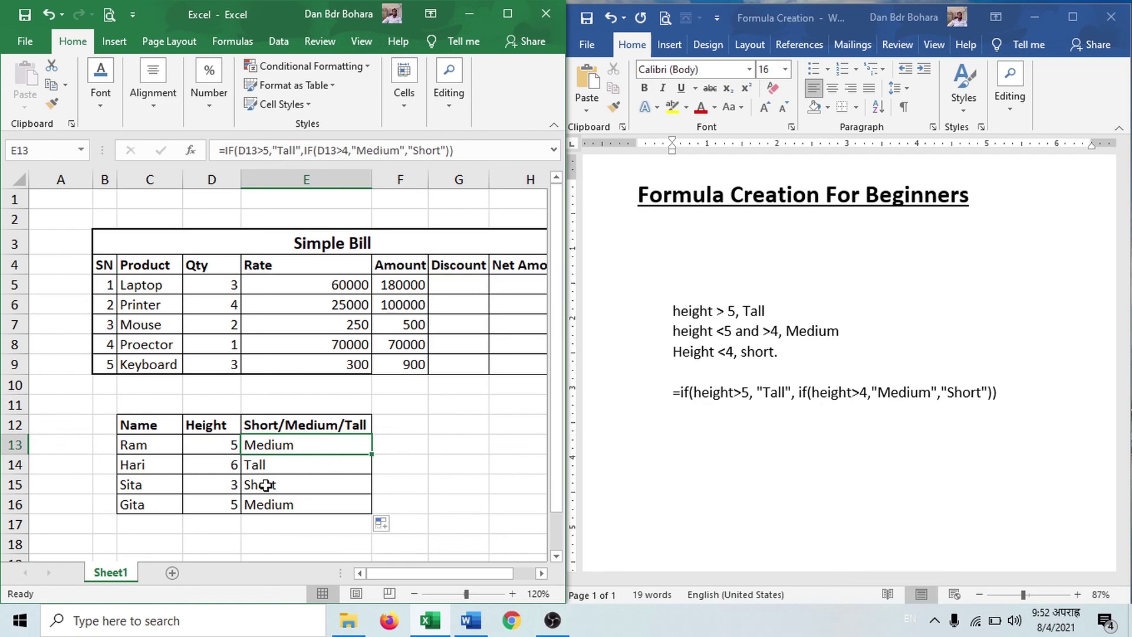
{"action": "left_click", "coordinate": [266, 464]}
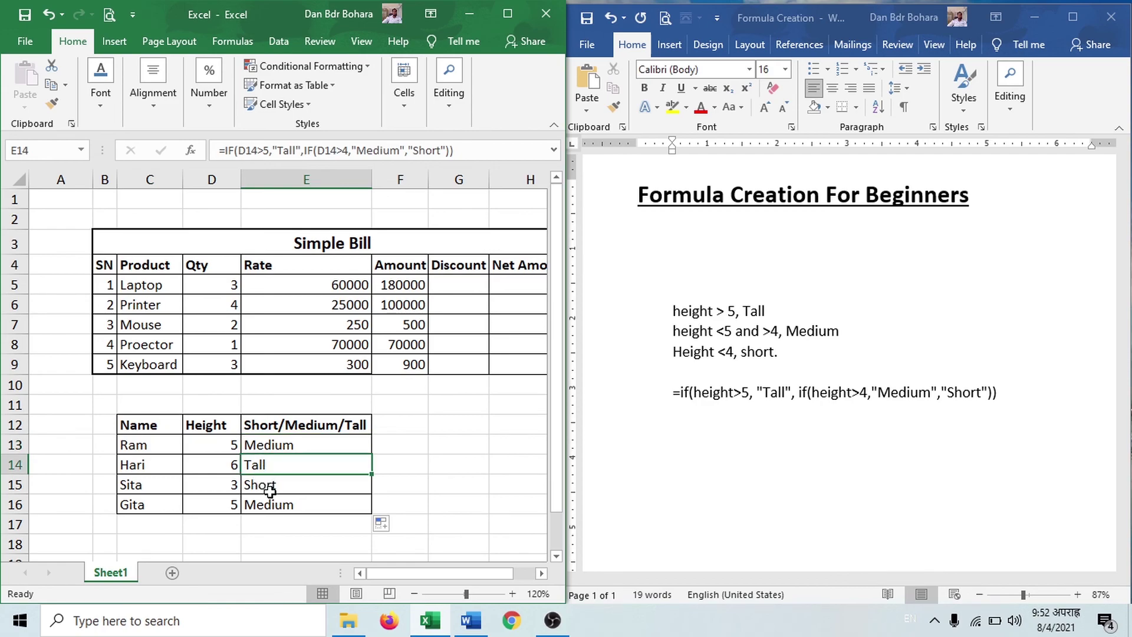
{"action": "left_click", "coordinate": [480, 461]}
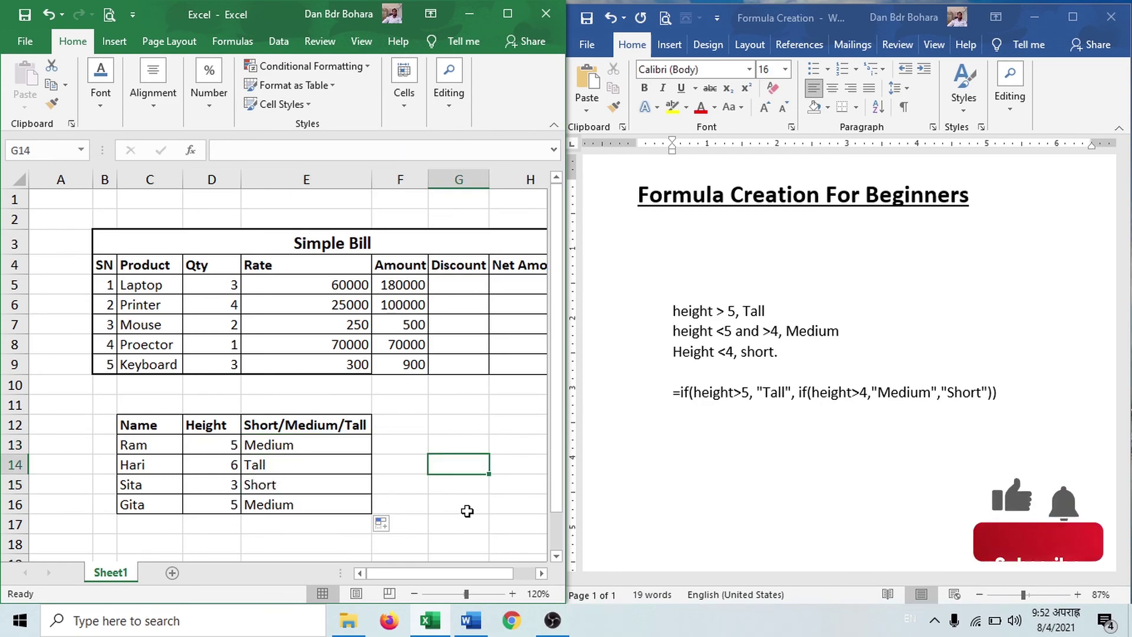
{"action": "left_click", "coordinate": [466, 505]}
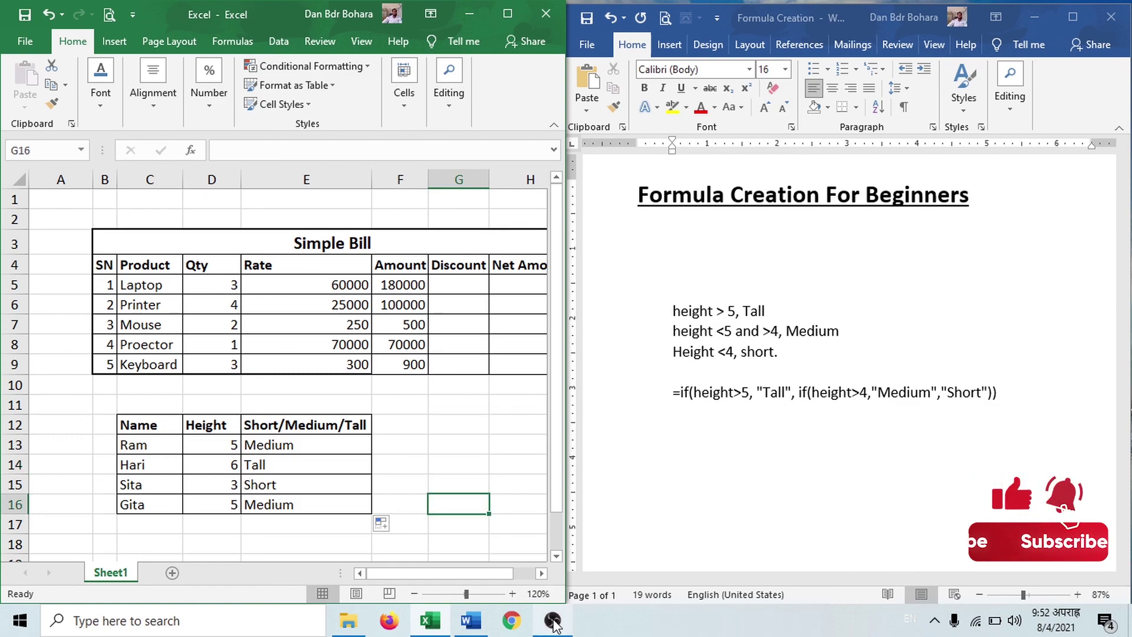